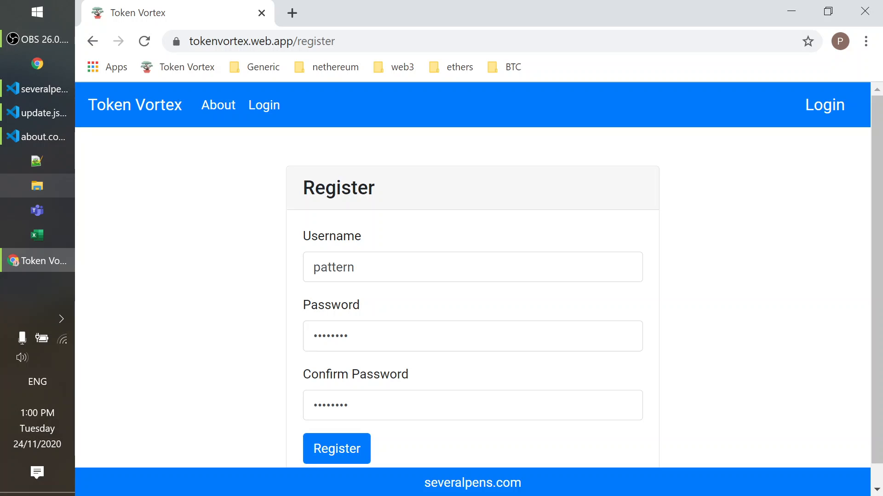
Submit the registration form with the prefilled username and dismiss the browser's password warning.
double_click(327, 268)
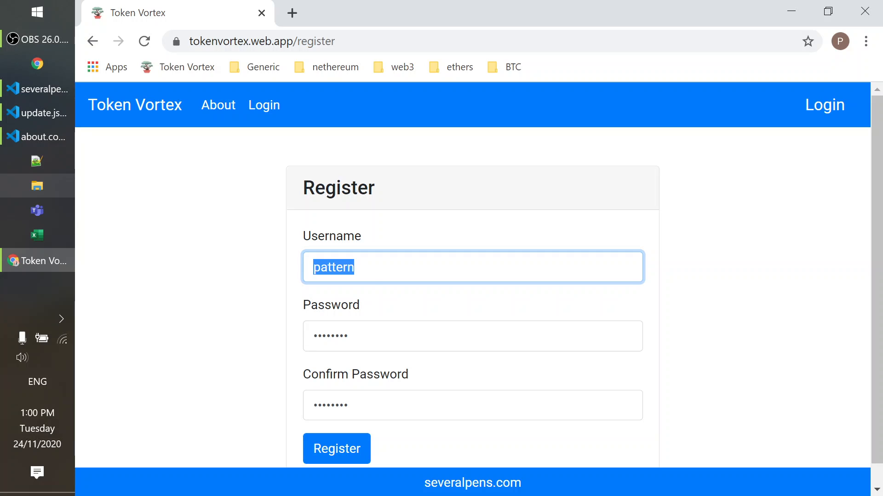
click(360, 268)
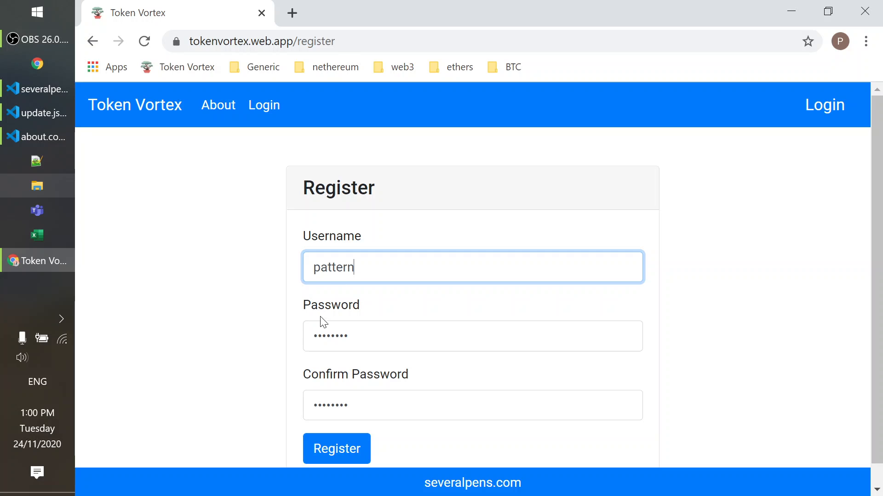
click(331, 448)
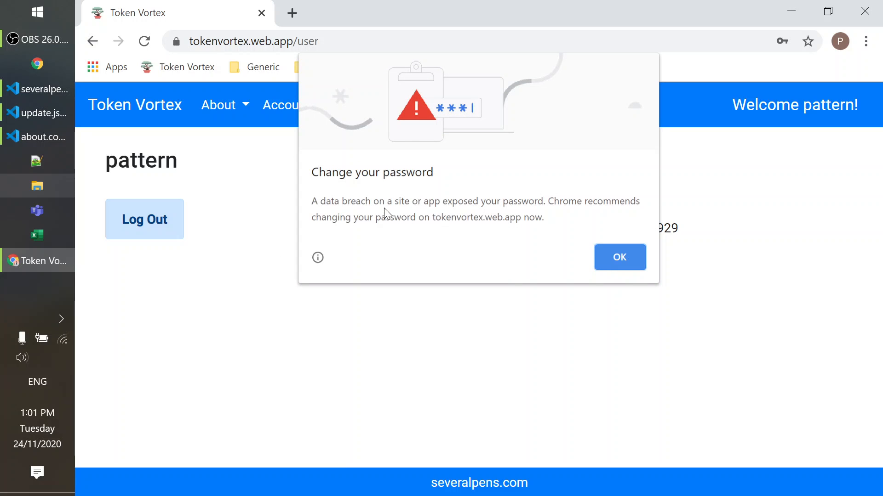
click(630, 260)
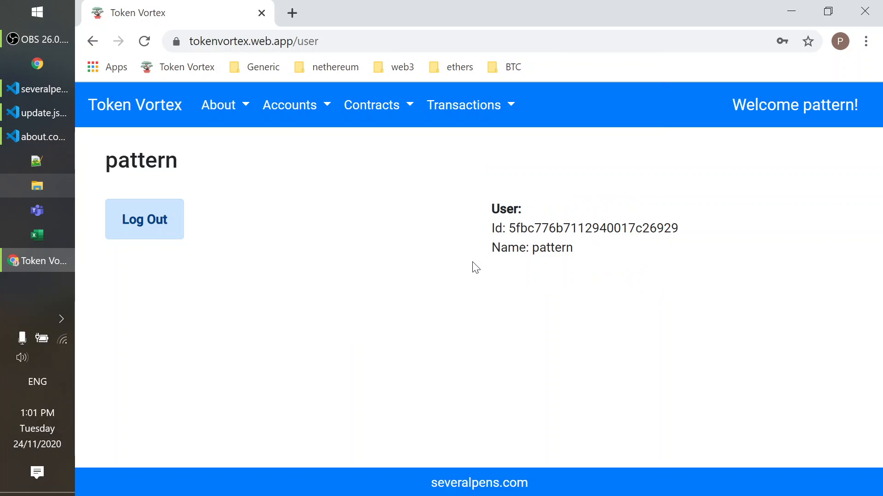
Open the Accounts list and view the details of the Admin account.
click(298, 110)
click(301, 146)
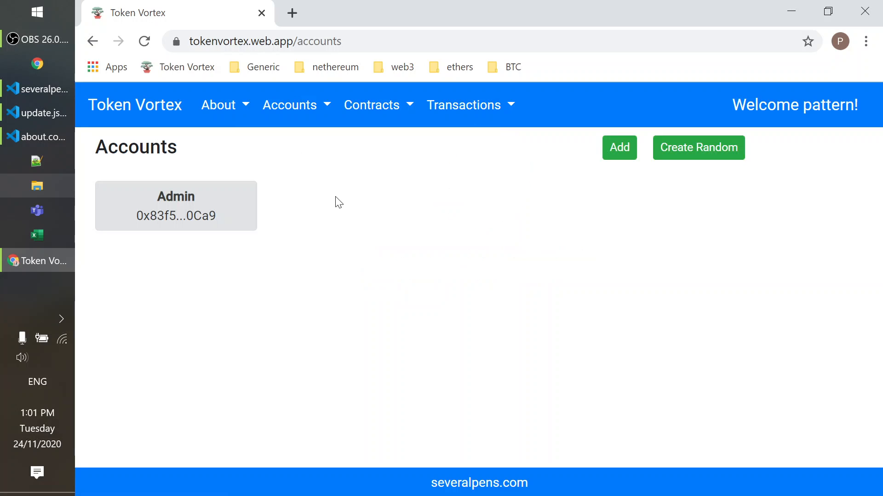
click(196, 202)
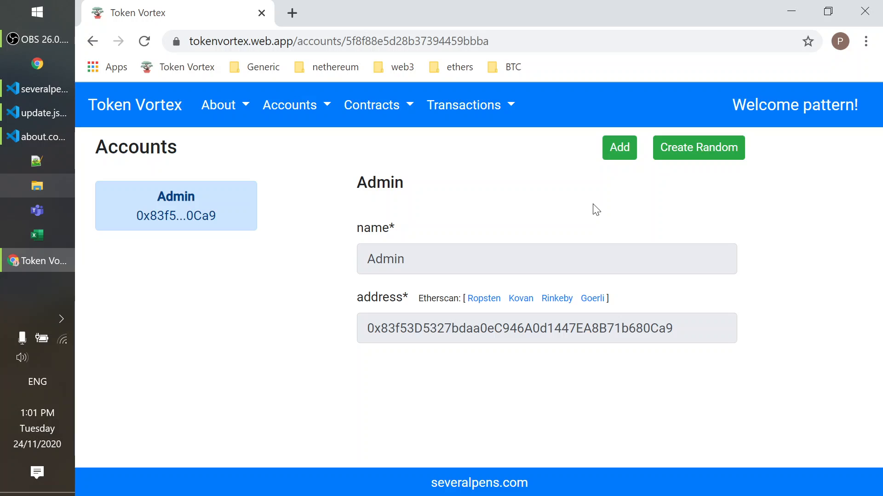
Open the form for adding an existing account and look over its name, address and privateKey fields.
click(620, 148)
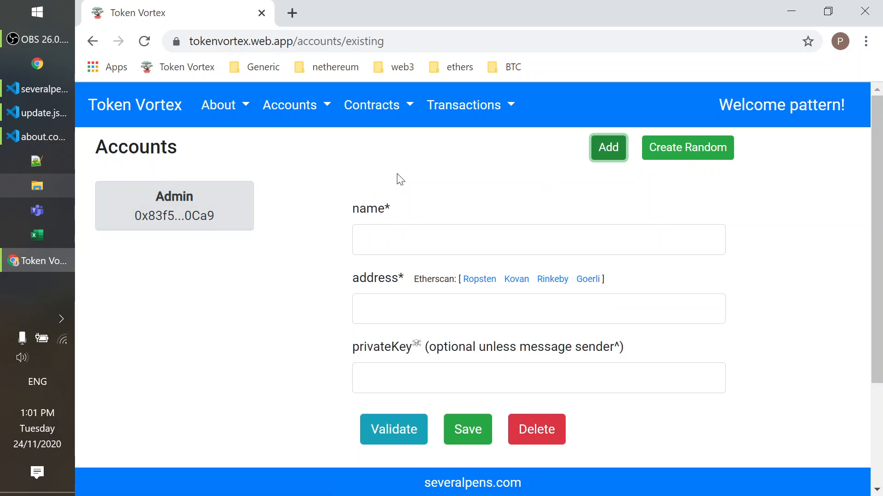
scroll(321, 347, down, 2)
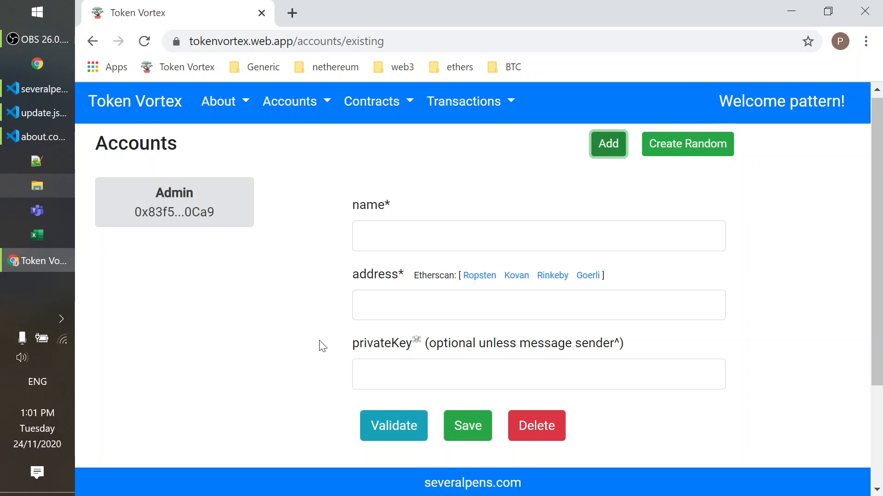
scroll(239, 274, up, 1)
scroll(248, 273, up, 1)
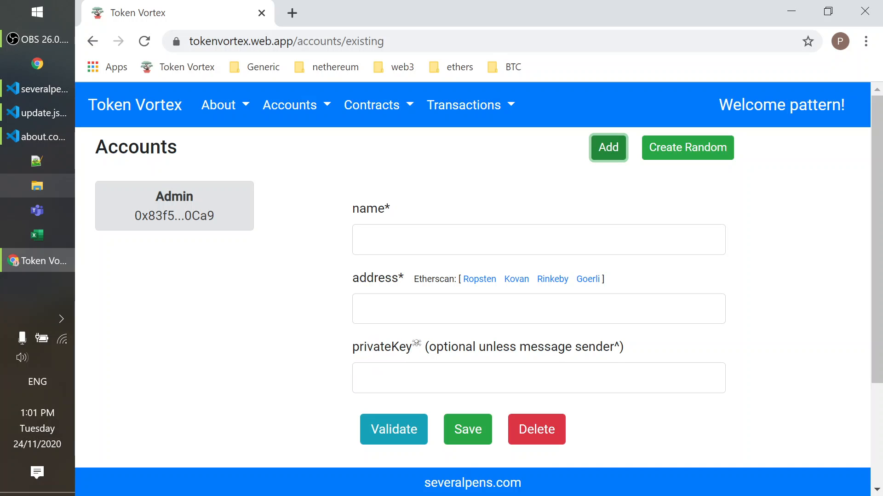
Create a random account, enter a first name as its name, save it and open the saved entry.
click(674, 149)
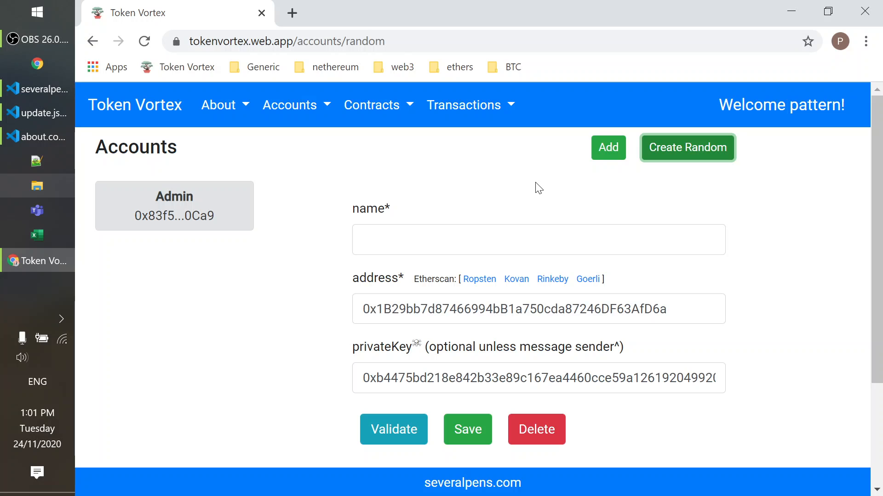
click(406, 309)
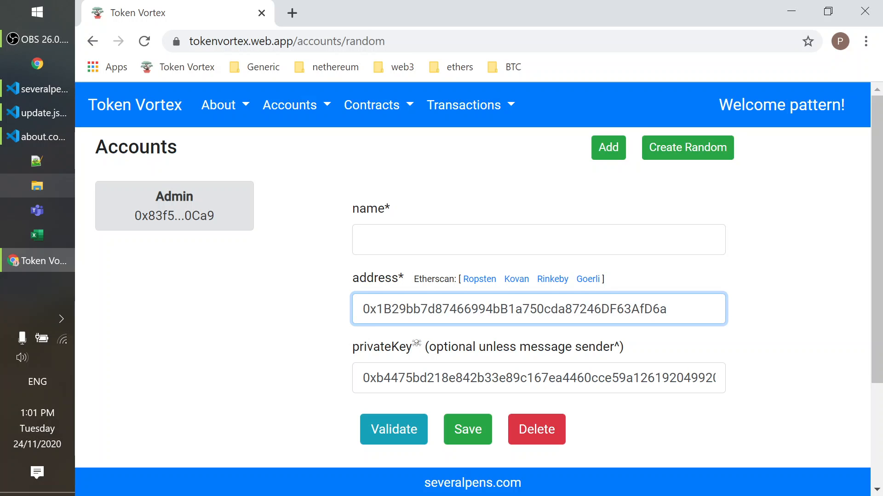
click(265, 313)
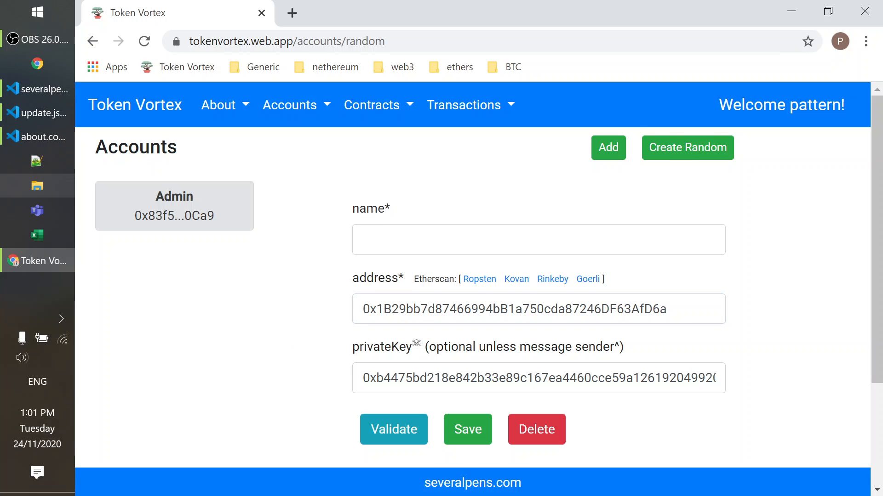
click(414, 239)
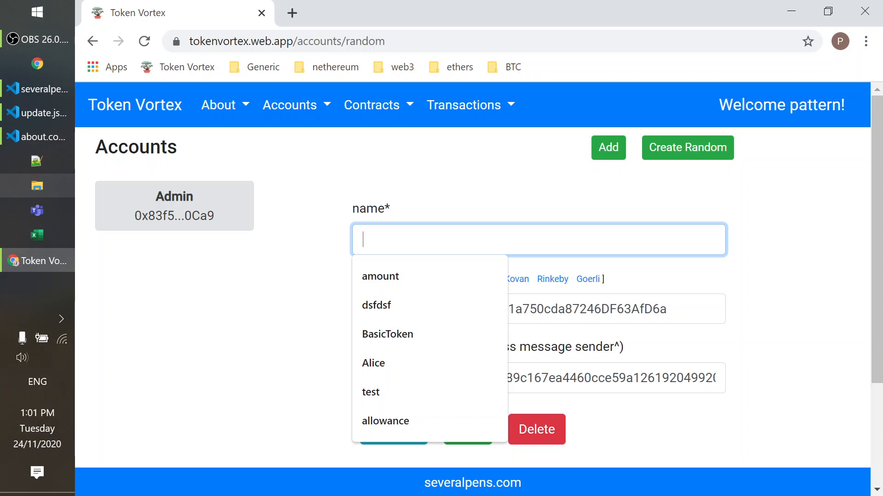
text(Alice)
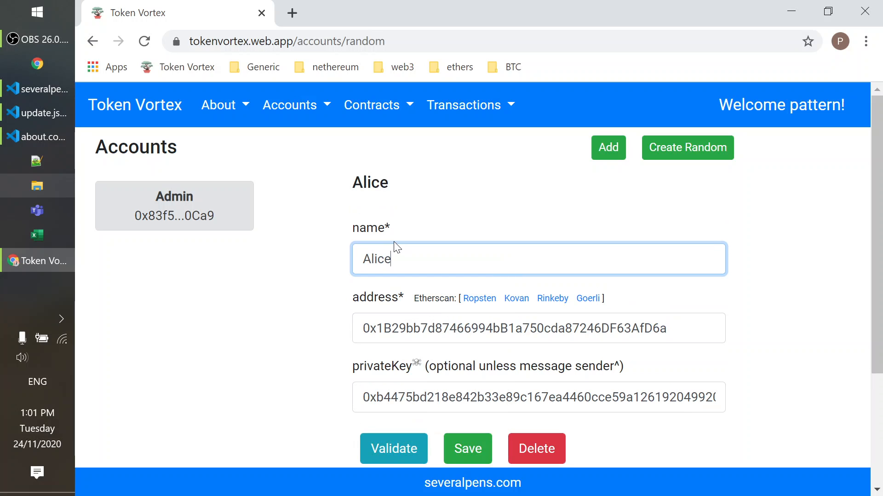
click(325, 319)
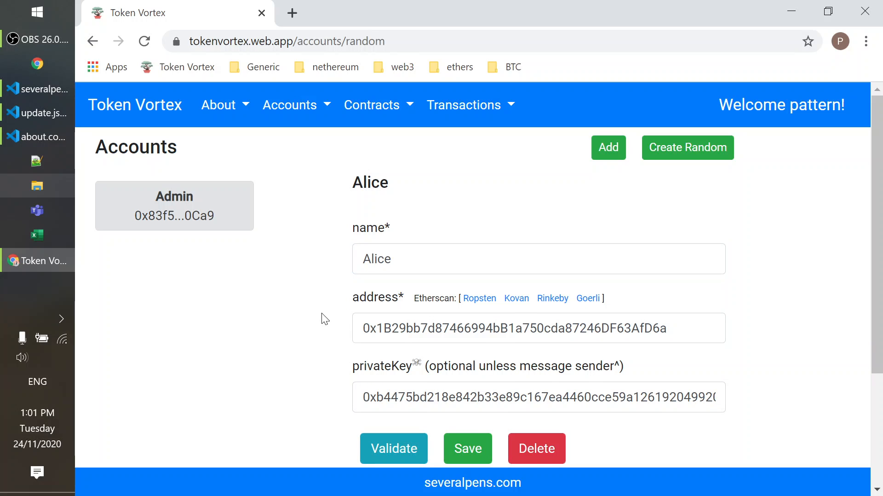
click(462, 446)
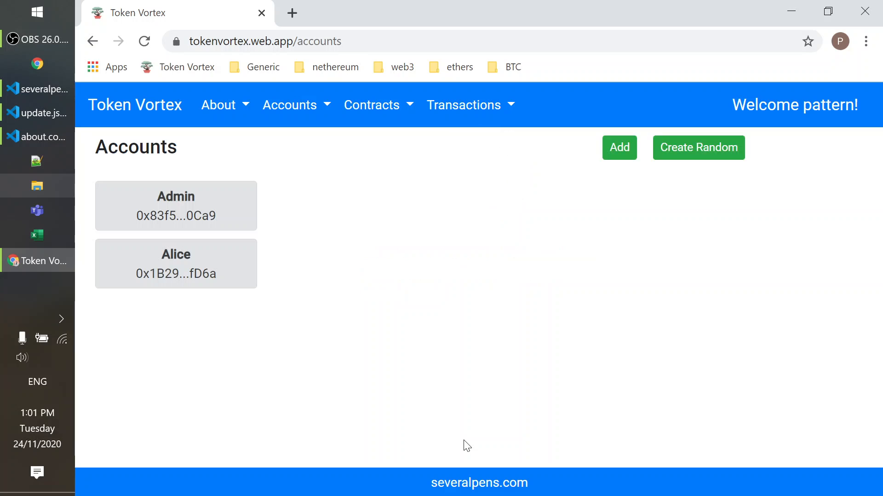
click(158, 257)
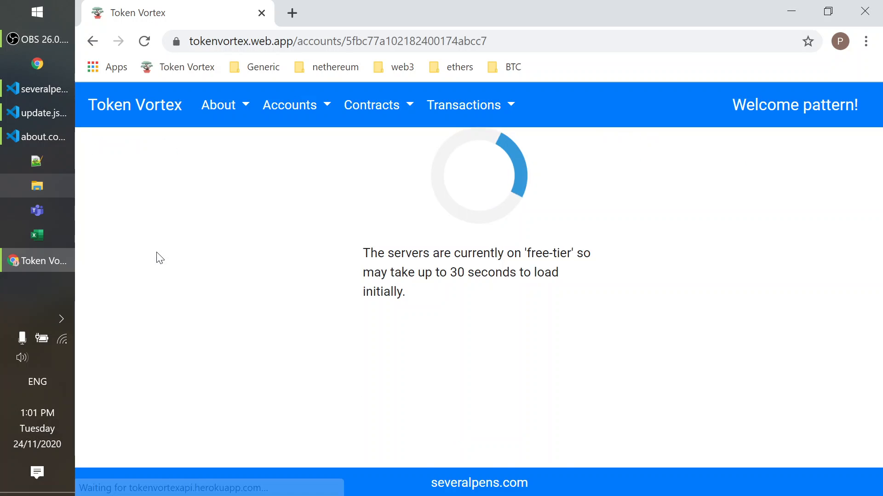
Open the Contracts list and review the details of the BasicToken v0.0.0 contract.
click(366, 104)
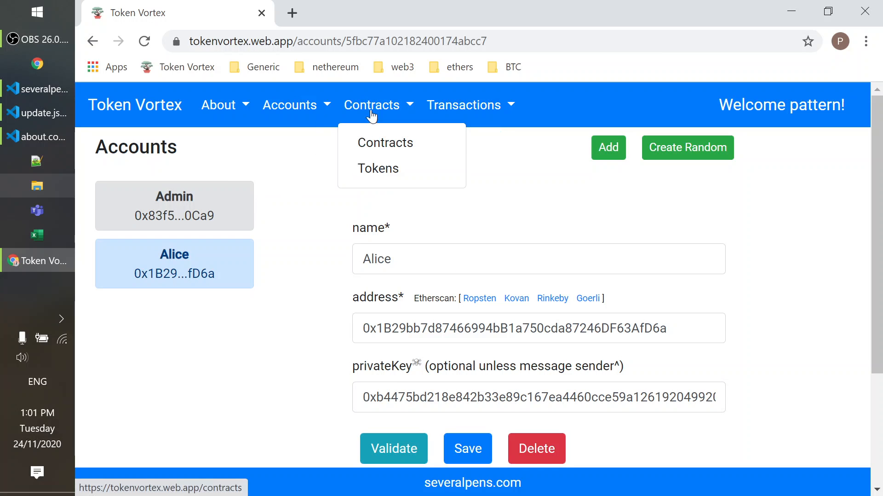
click(374, 144)
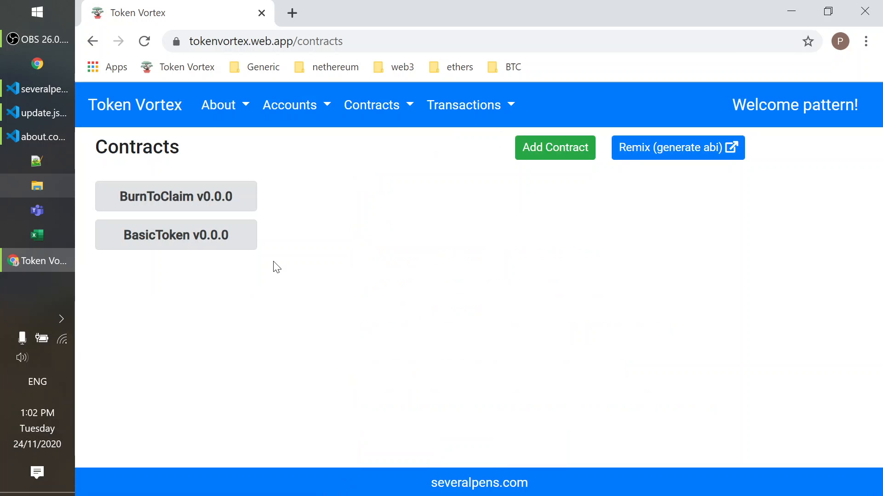
click(184, 240)
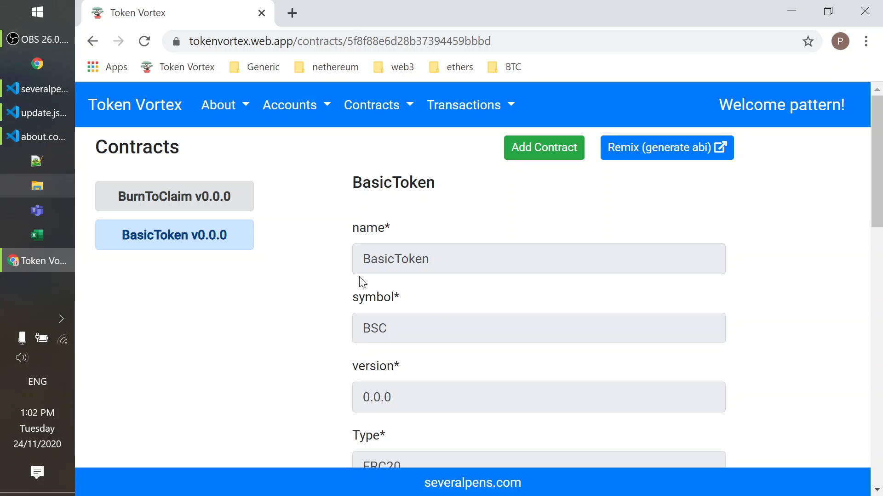
scroll(327, 366, down, 2)
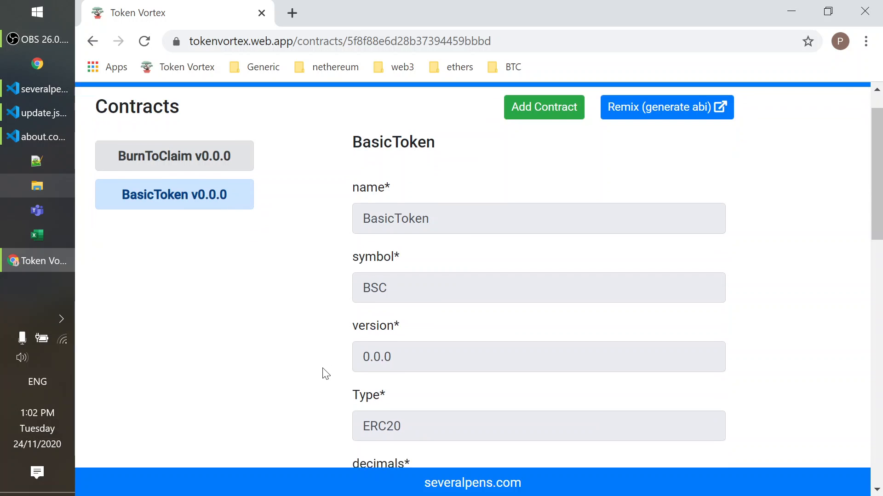
scroll(322, 312, up, 2)
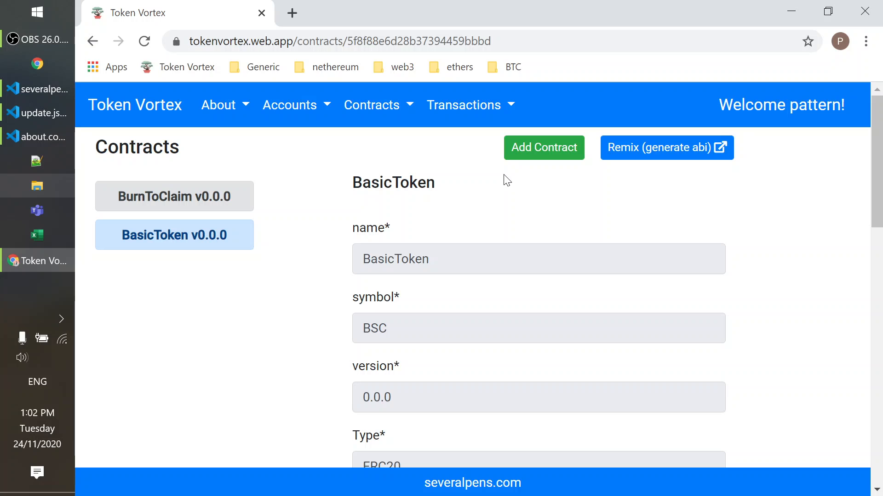
Start a new contract entry and look over the fields of its blank form.
click(538, 148)
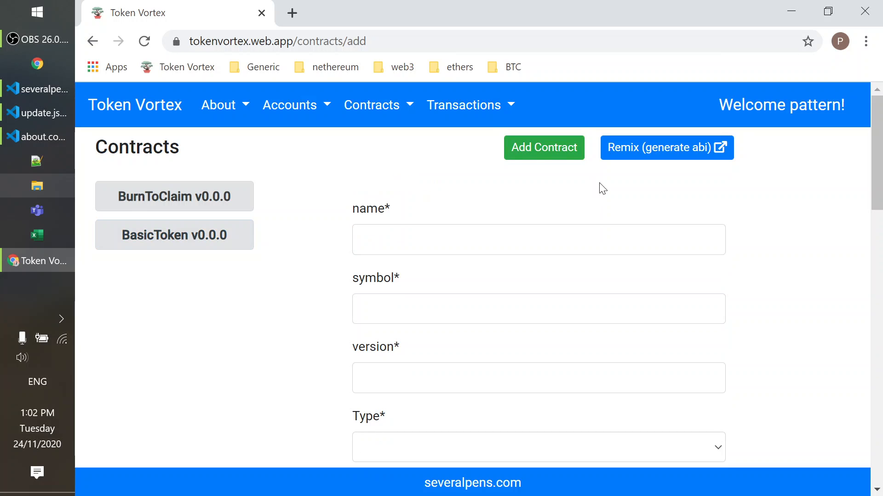
scroll(335, 292, down, 1)
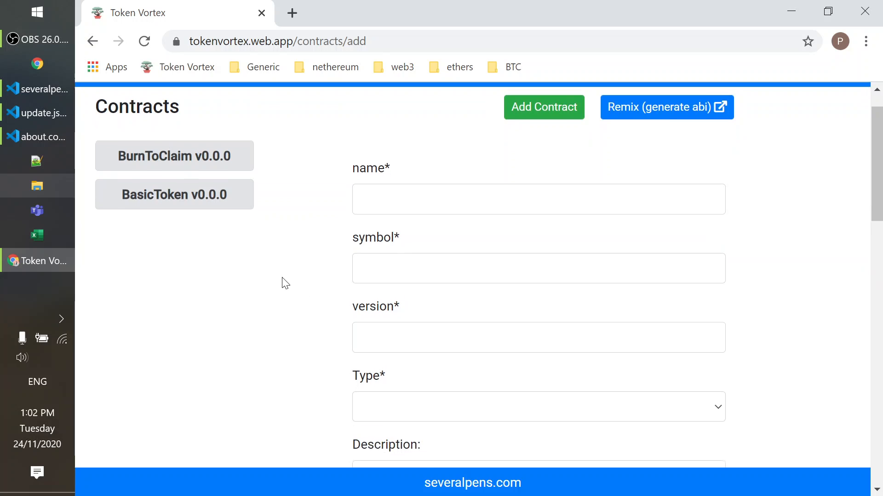
scroll(402, 435, up, 1)
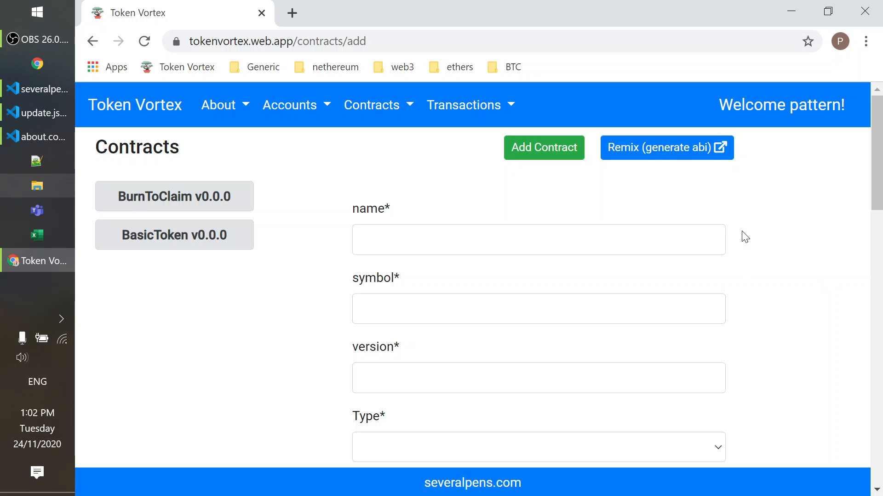
Switch to Remix from the Contracts page and open BasicToken.sol in the editor.
click(659, 150)
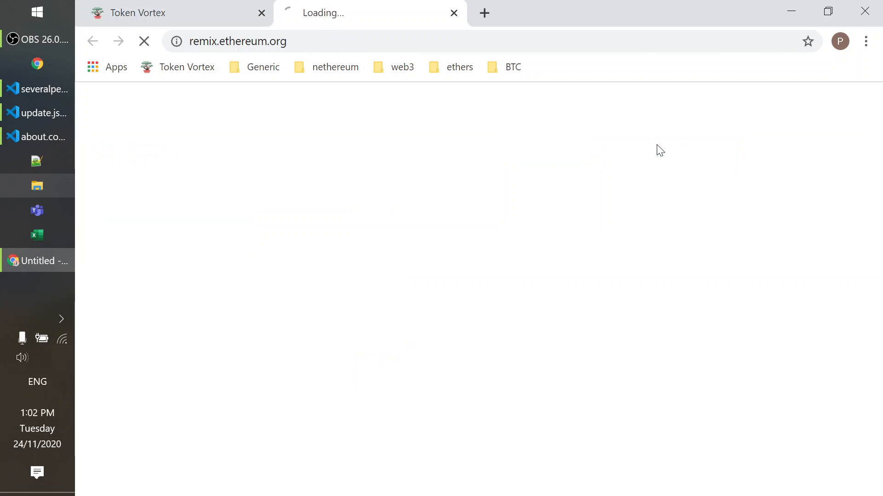
click(184, 10)
click(344, 11)
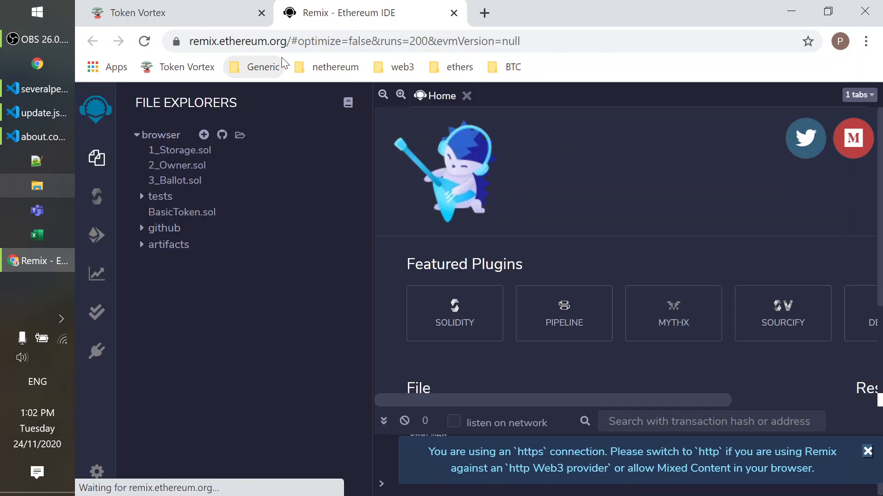
click(173, 212)
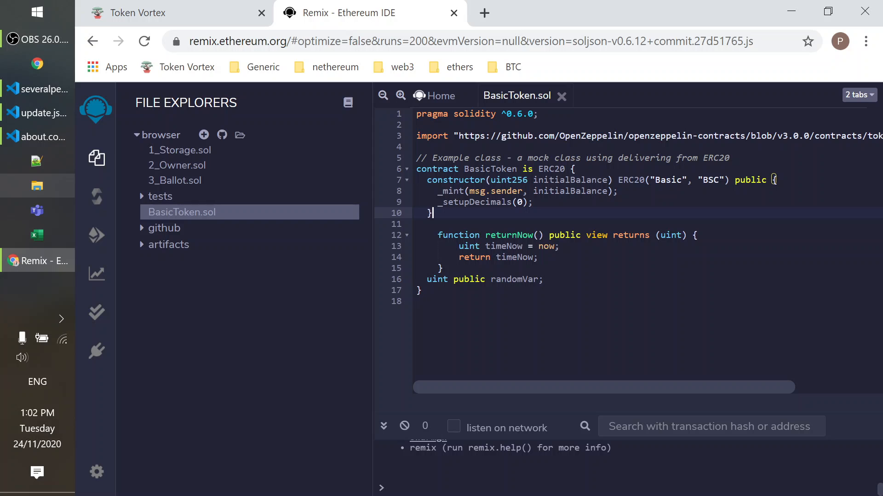
drag(583, 390, 428, 325)
Compile BasicToken.sol in the Solidity compiler with version 0.6.12+commit.27d51765.
click(97, 197)
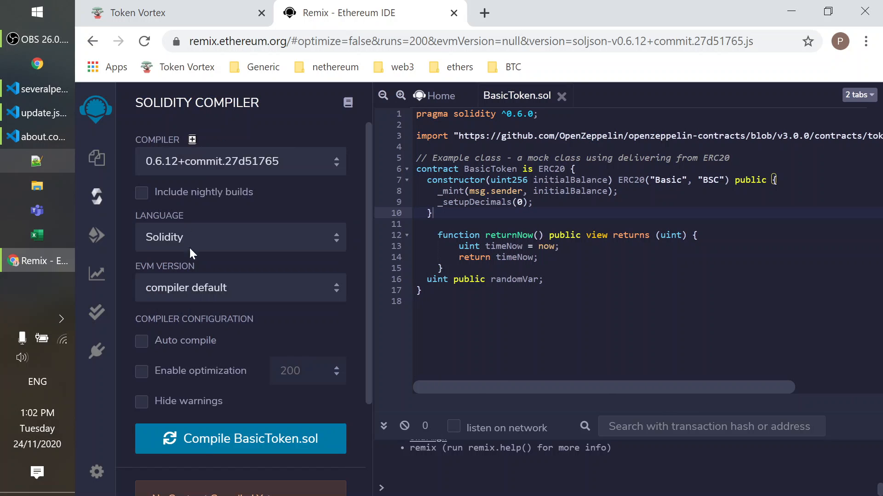
scroll(259, 344, down, 1)
scroll(260, 351, down, 1)
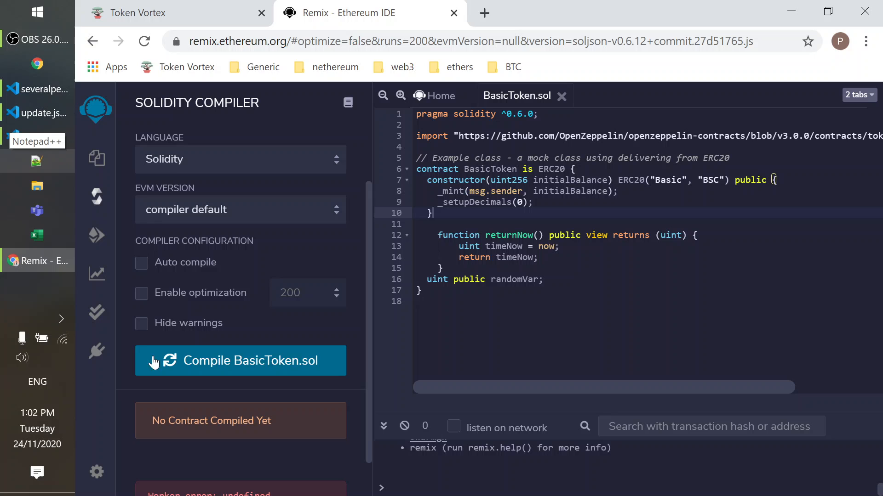
click(252, 360)
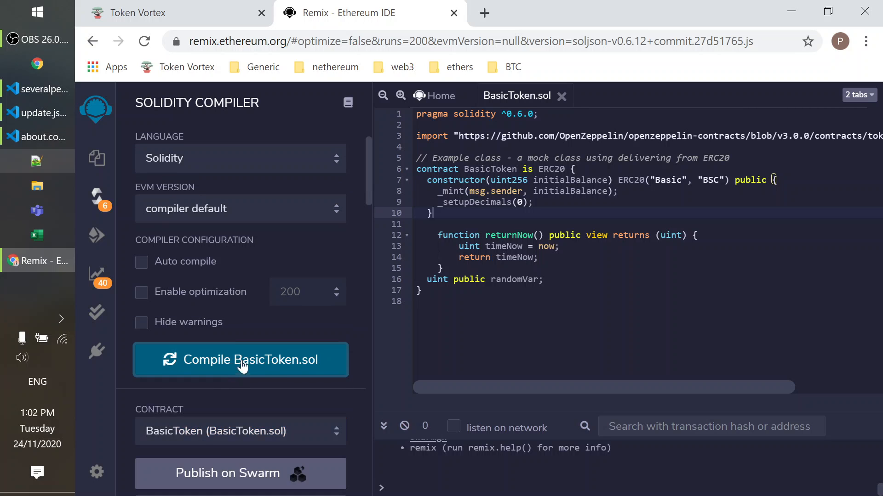
Copy the ABI of the compiled BasicToken contract and select the entire BasicToken.sol source code.
scroll(265, 368, down, 2)
scroll(266, 368, down, 4)
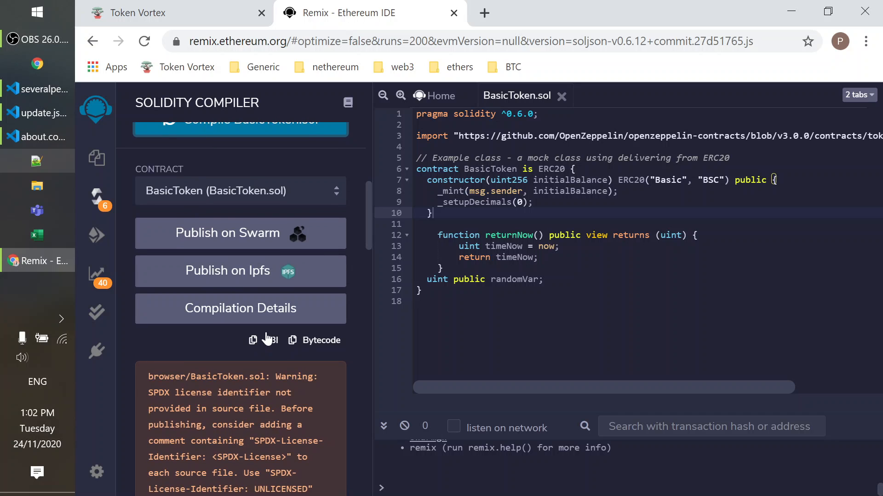
click(266, 339)
key(ctrl+a)
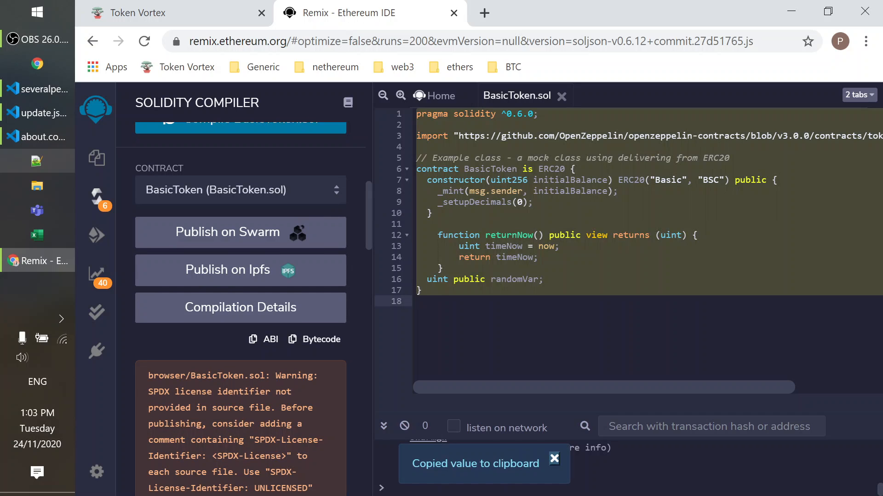
Switch back to Token Vortex and paste the BasicToken.sol source code into the new contract's Solidity field.
click(148, 19)
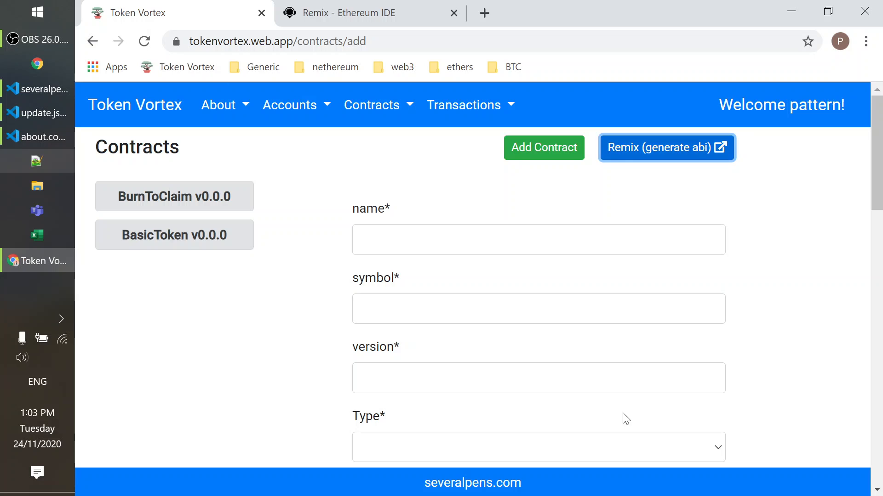
scroll(624, 418, down, 4)
scroll(605, 372, down, 11)
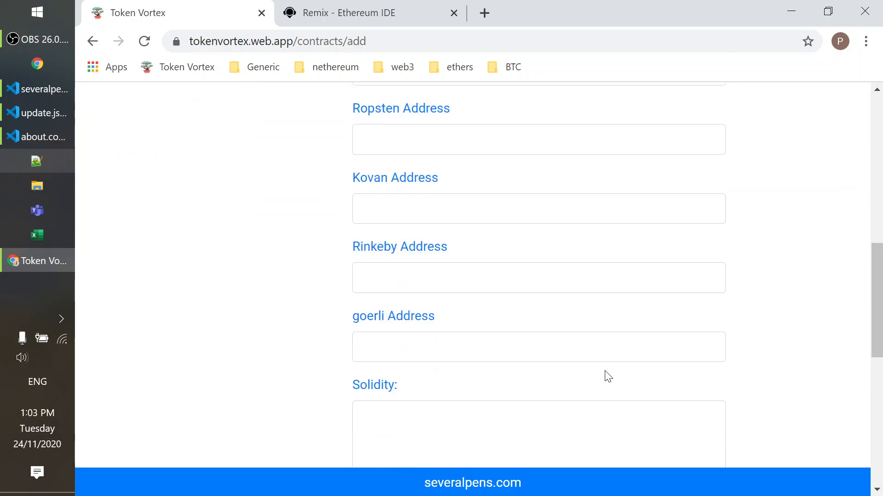
click(565, 322)
key(ctrl+v)
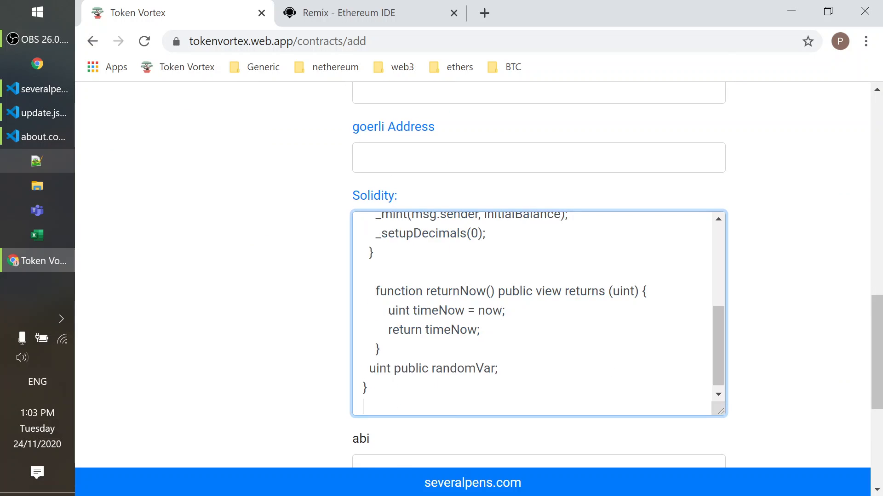
Copy the compiled BasicToken ABI from Remix and paste it into the abi field of the Token Vortex contract form.
click(359, 13)
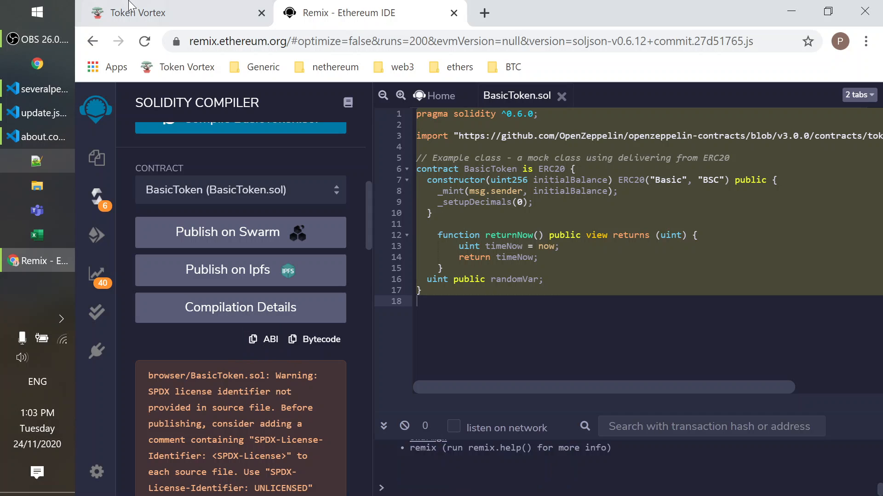
click(143, 13)
scroll(517, 421, down, 5)
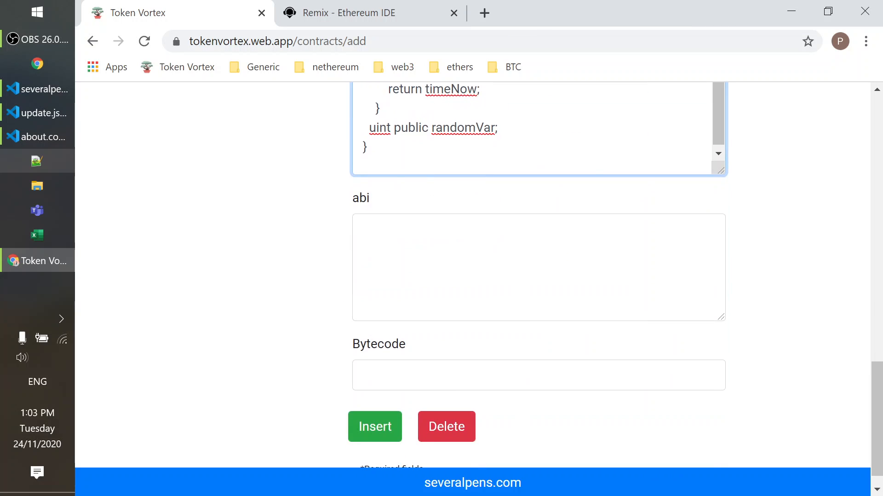
key(Tab)
key(ctrl+v)
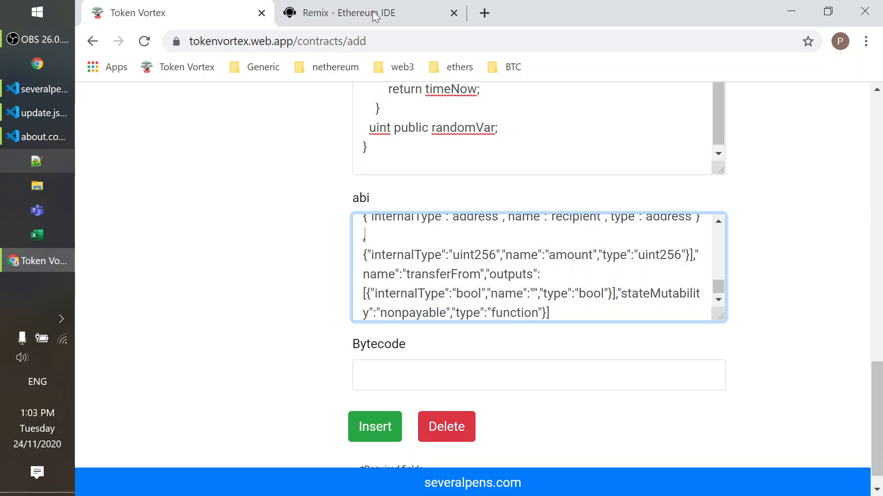
Copy the compiled BasicToken bytecode from Remix and paste it into the contract form's Bytecode field in Token Vortex.
click(332, 12)
click(313, 340)
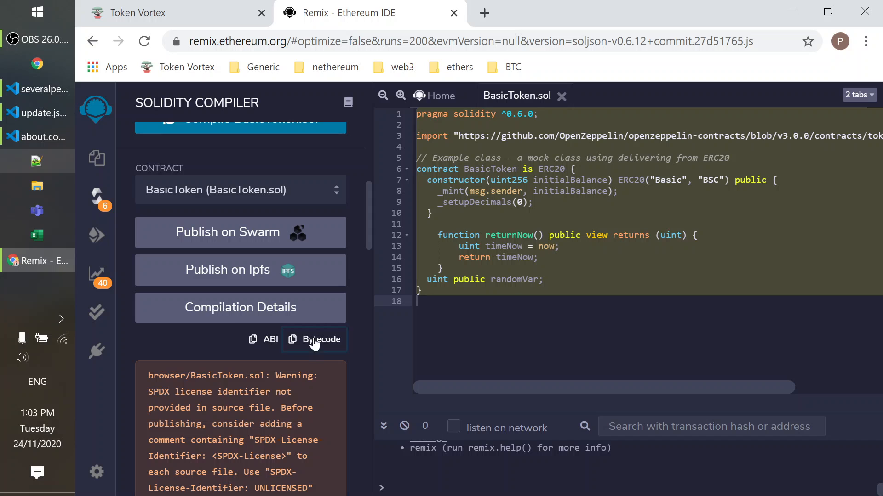
click(138, 13)
click(359, 376)
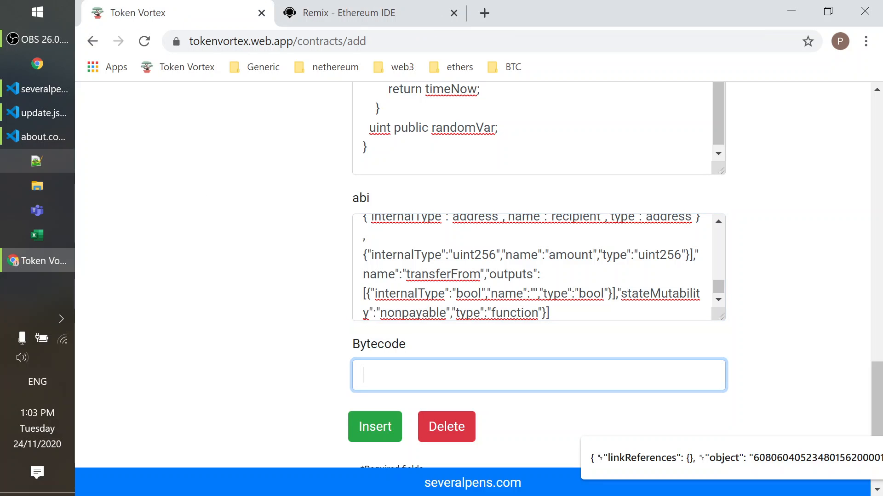
key(ctrl+v)
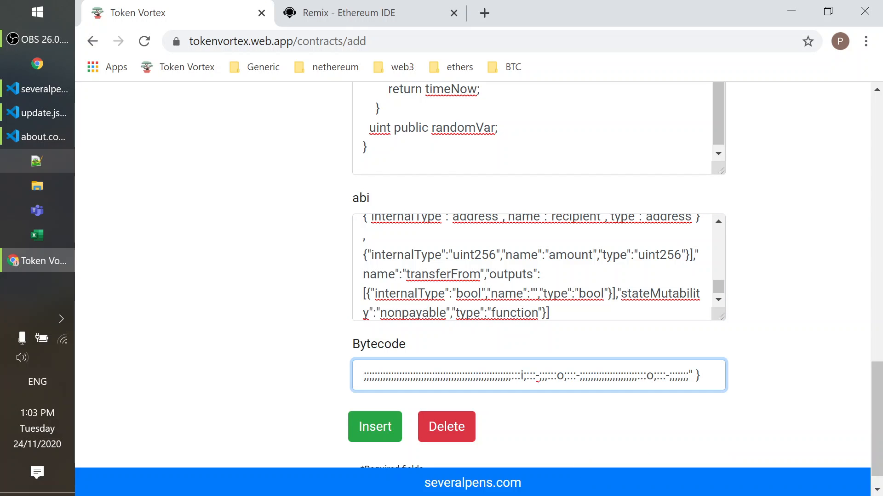
click(325, 324)
Fill in the new contract's name as Test, symbol as tst and version as 0.1.0.
scroll(342, 320, up, 15)
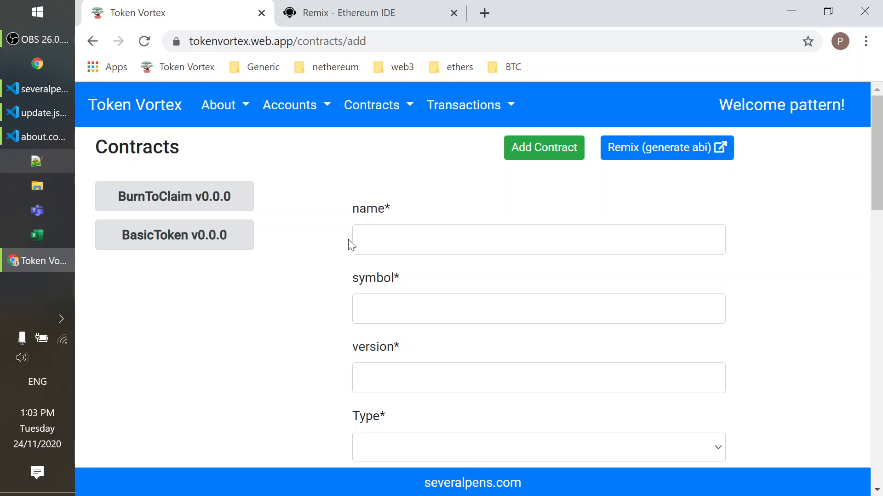
scroll(335, 236, down, 15)
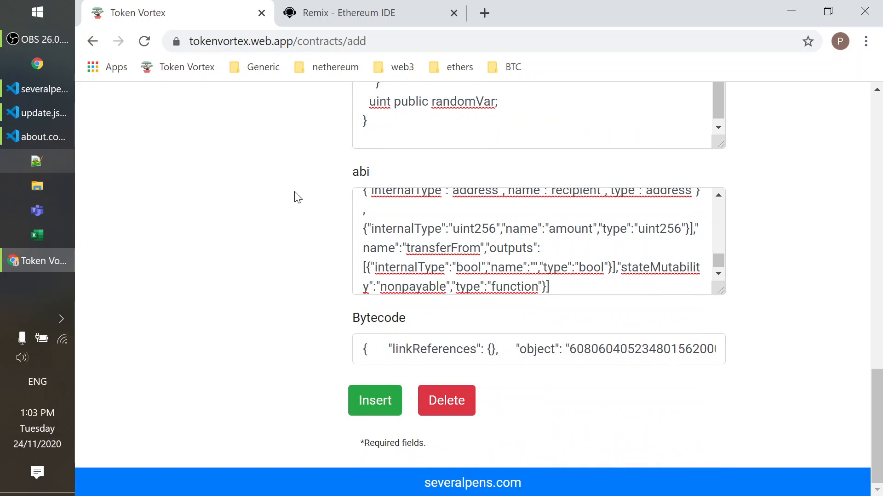
scroll(316, 191, up, 9)
scroll(318, 191, up, 10)
click(363, 213)
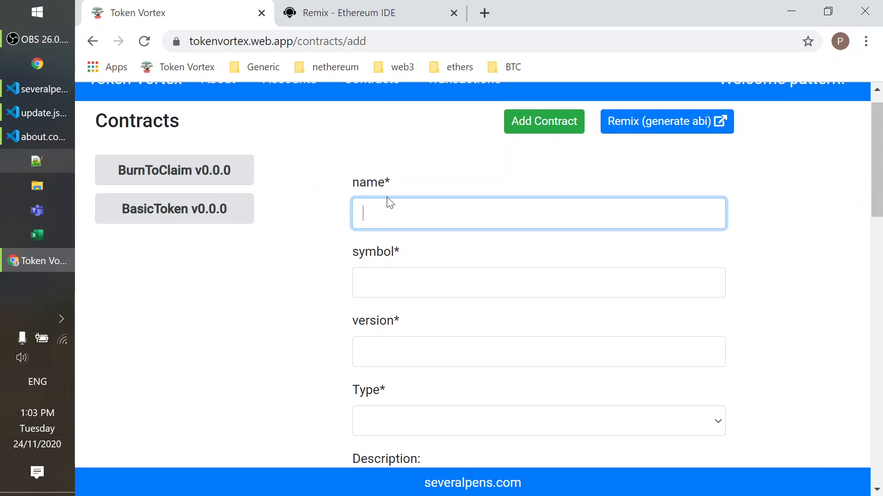
text(Test)
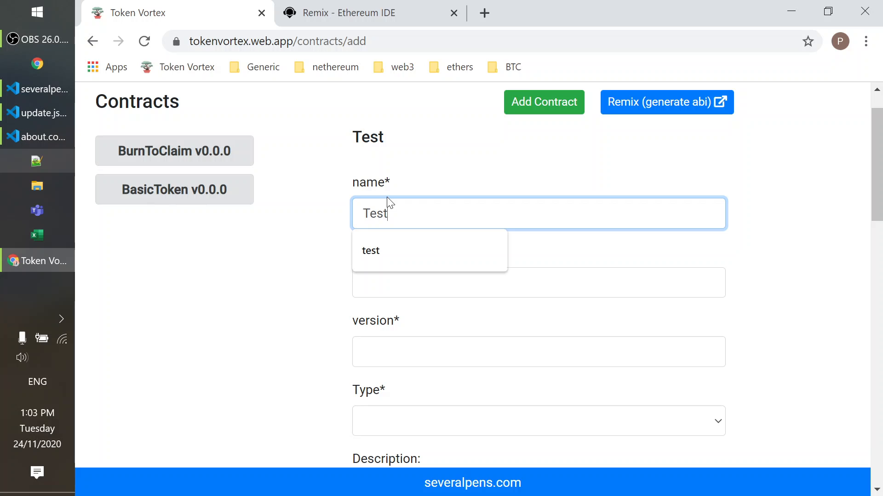
click(412, 282)
text(ts)
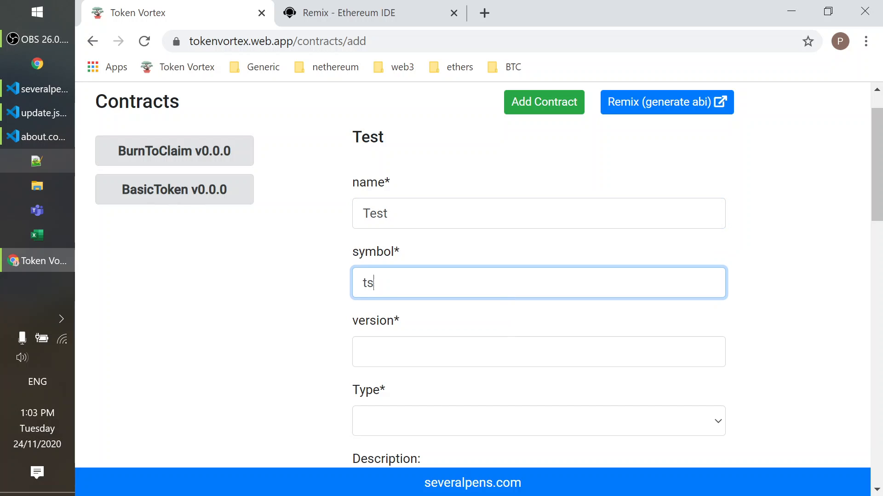
text(t)
click(362, 352)
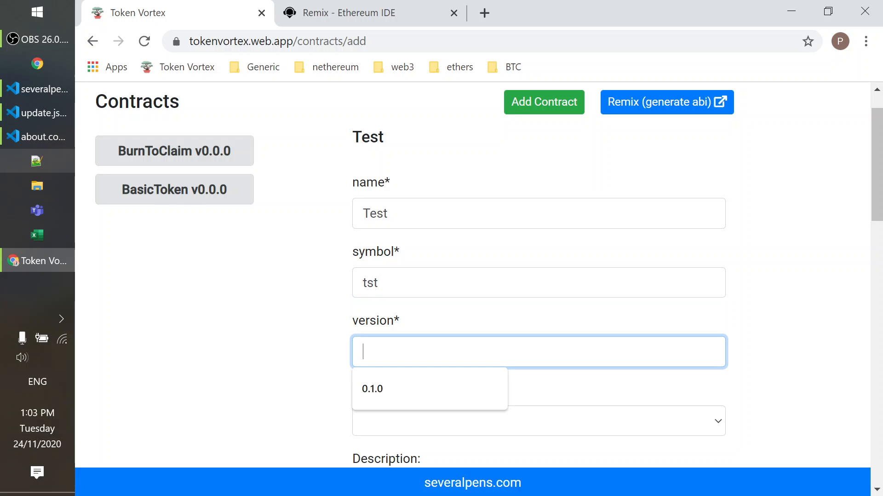
text(0.1.0)
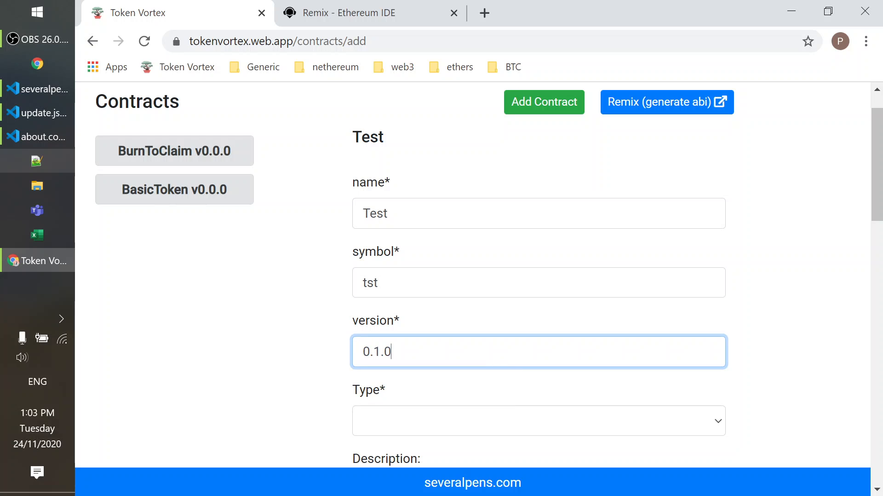
Set the contract type to ERC20, keep decimals at 0, leave the description blank and insert the contract.
click(406, 417)
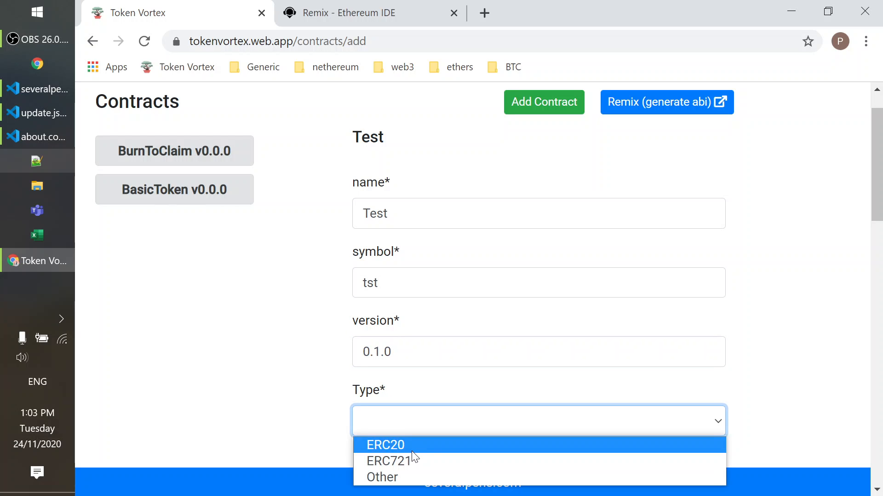
click(413, 453)
click(307, 355)
scroll(307, 355, down, 3)
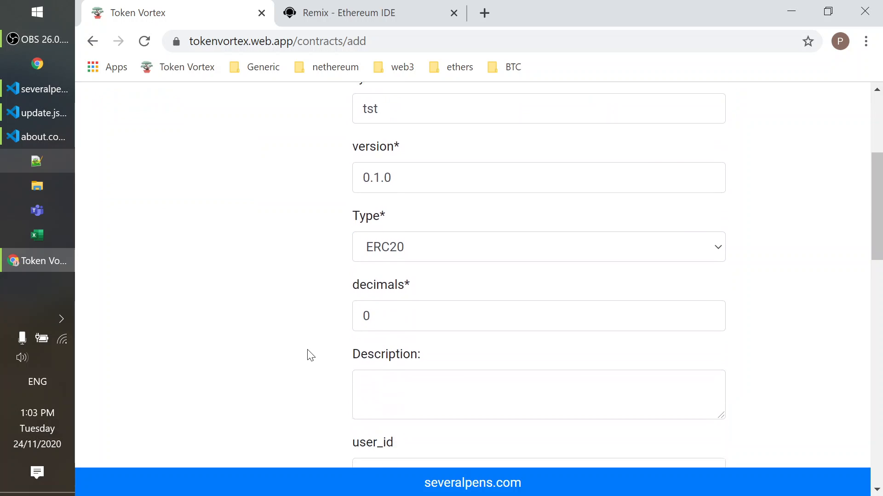
scroll(311, 356, down, 3)
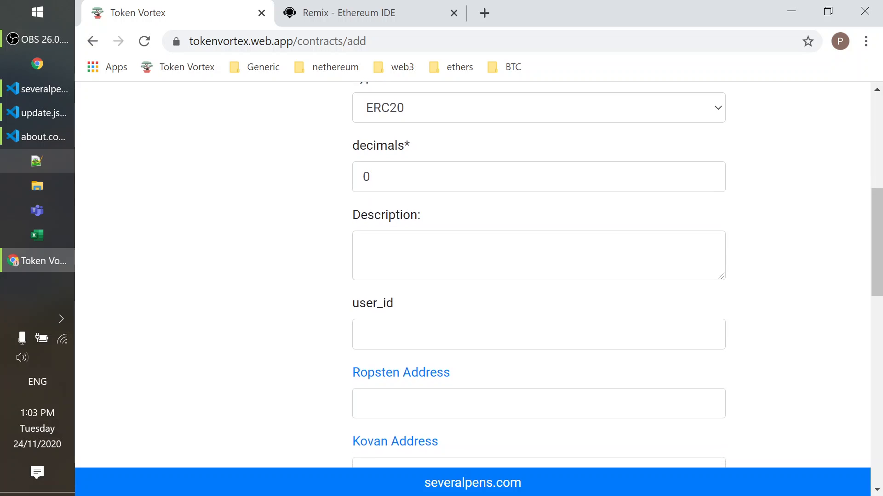
click(414, 172)
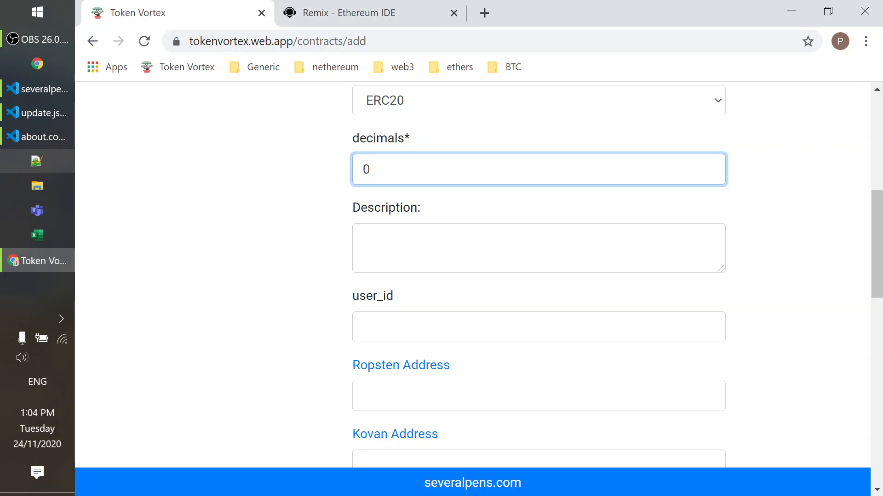
key(Tab)
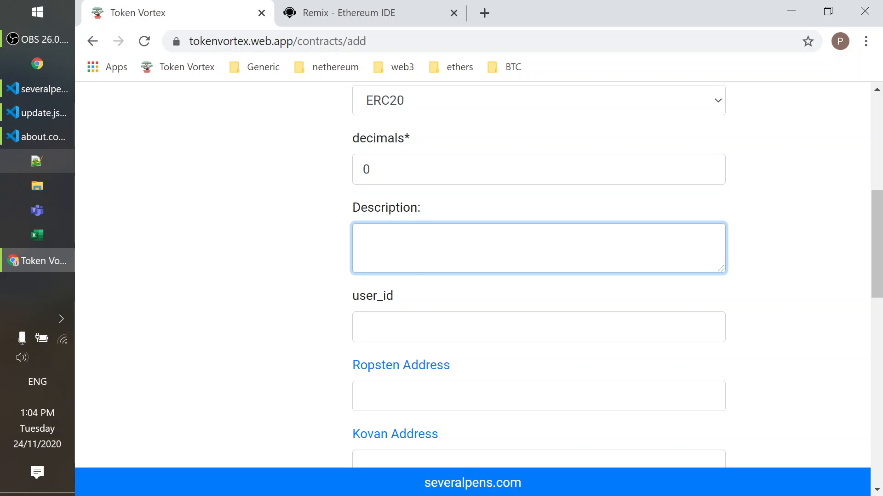
scroll(522, 240, down, 5)
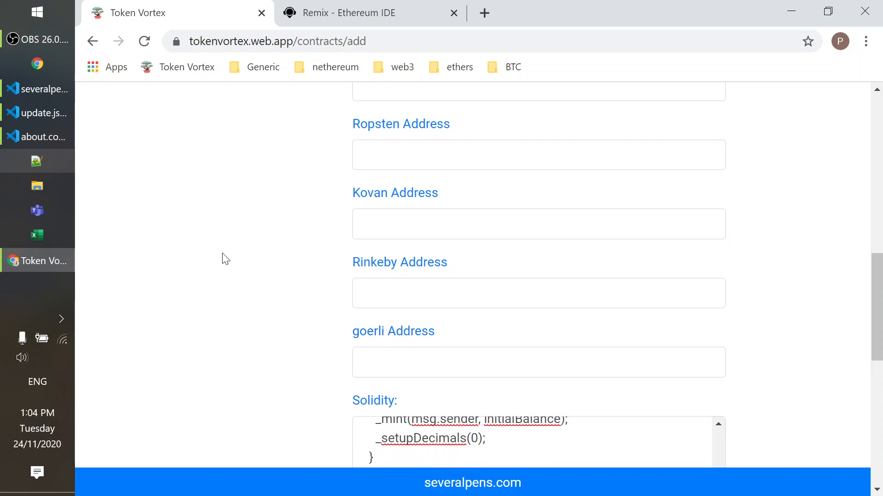
scroll(235, 248, down, 6)
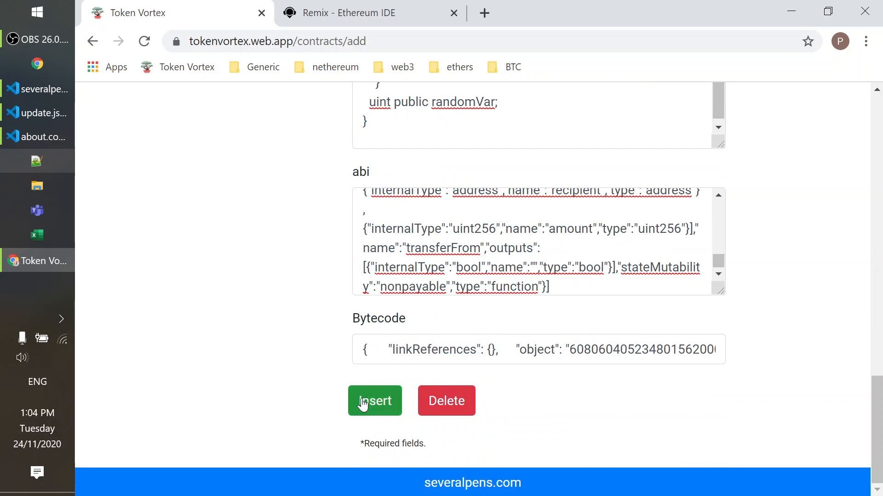
click(375, 403)
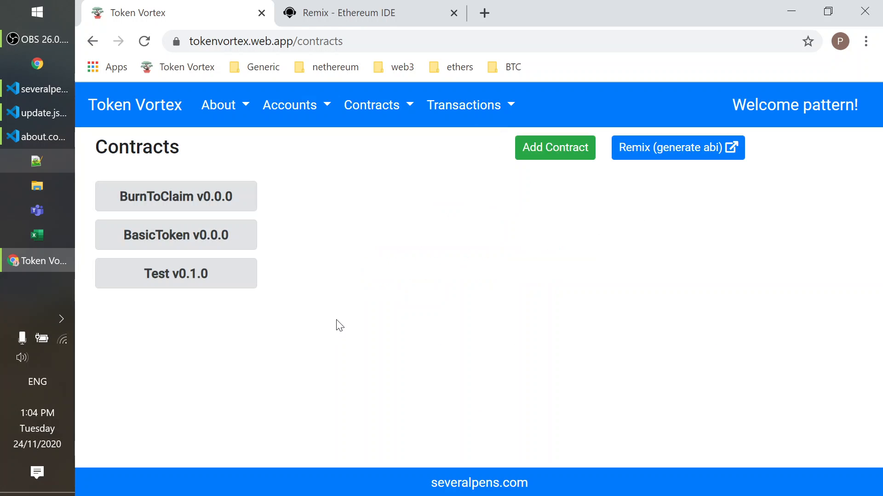
Open the saved Test v0.1.0 contract and examine its details and network address fields.
click(212, 274)
scroll(340, 291, down, 20)
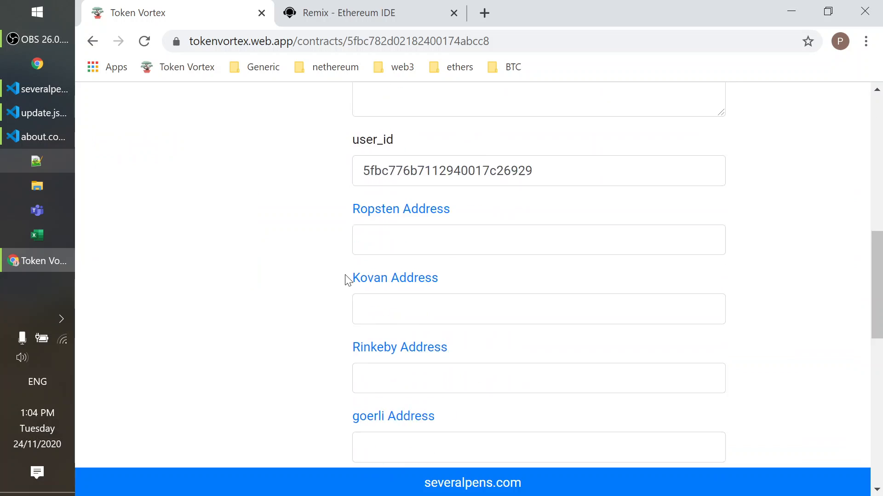
scroll(352, 271, up, 20)
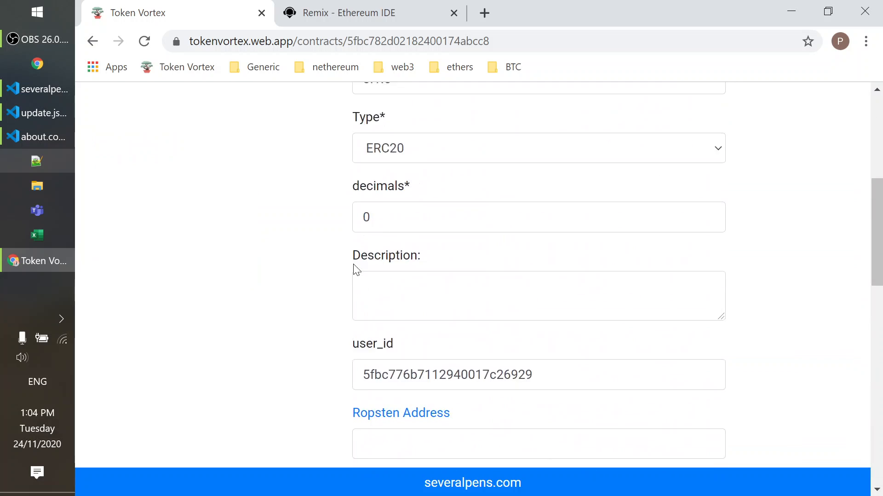
scroll(244, 132, down, 3)
scroll(242, 167, down, 5)
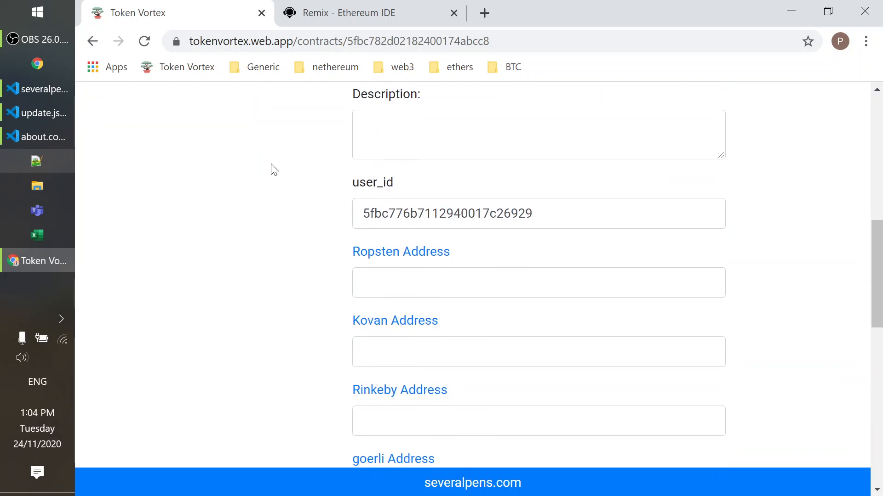
Switch to Remix and try to change the deployment environment to Injected Web3 for deploying BasicToken.
click(354, 12)
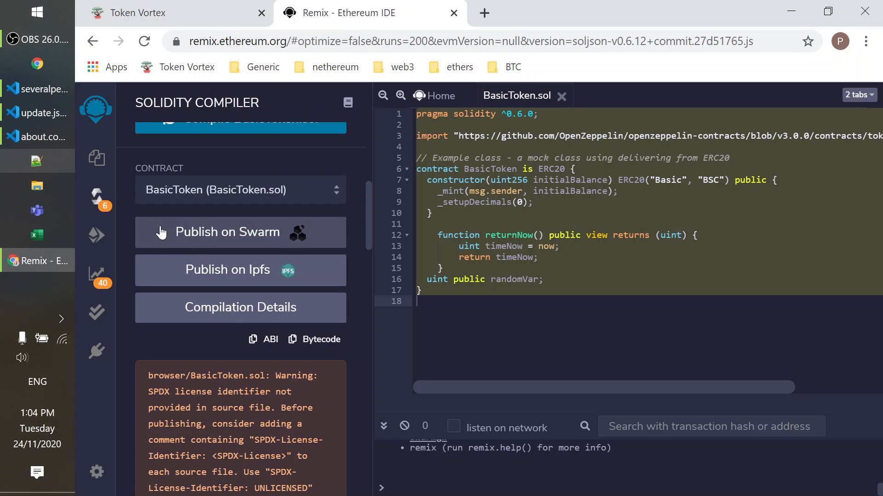
click(97, 235)
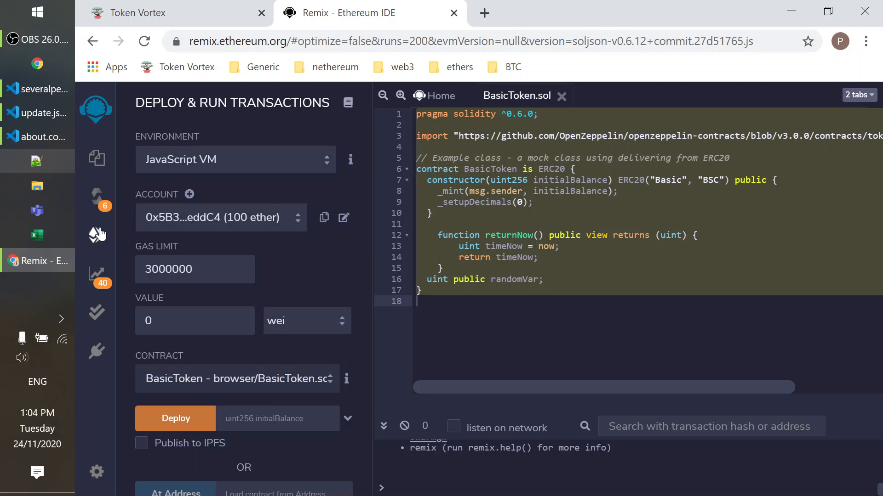
click(185, 167)
click(196, 184)
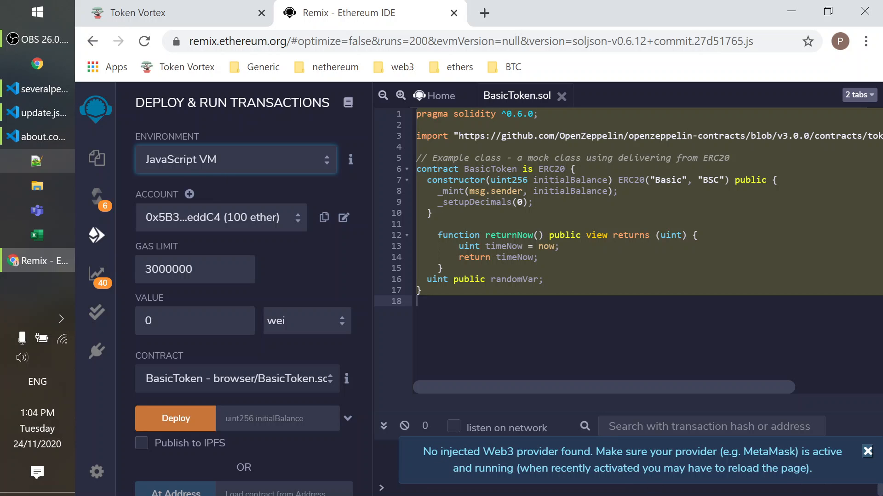
Return to Token Vortex, go to the transaction Sequences page and start a new sequence.
click(212, 5)
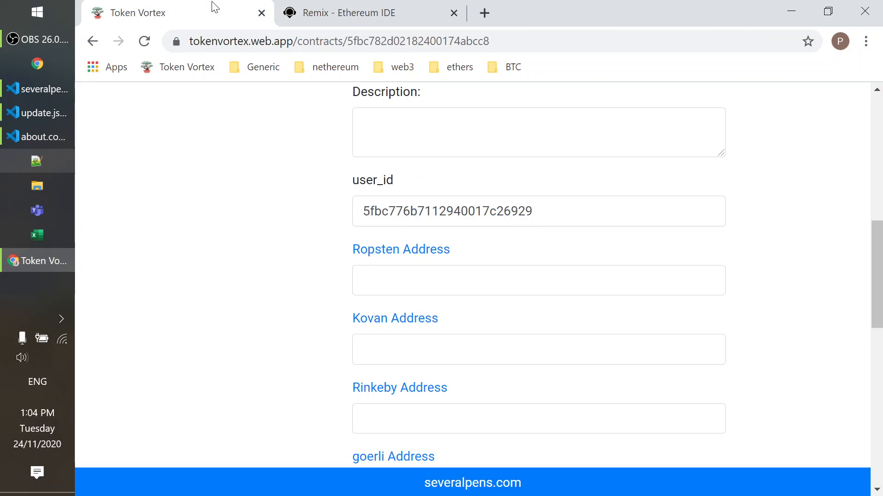
scroll(280, 283, up, 10)
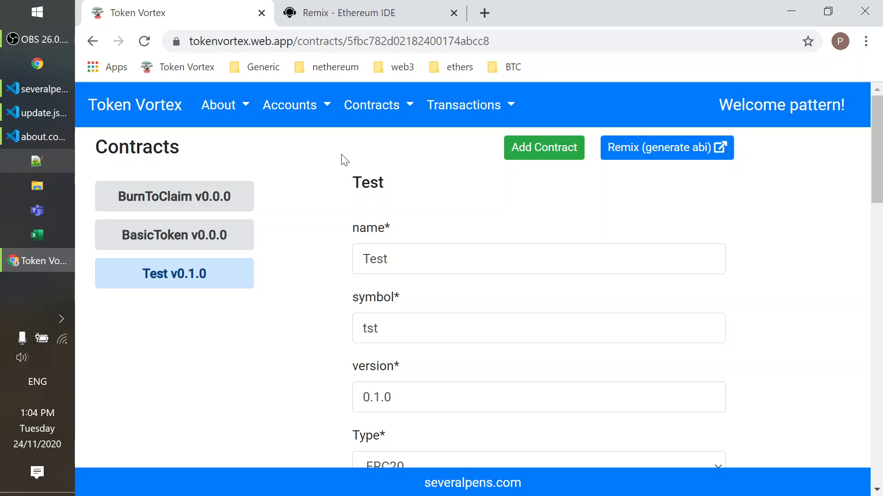
click(457, 110)
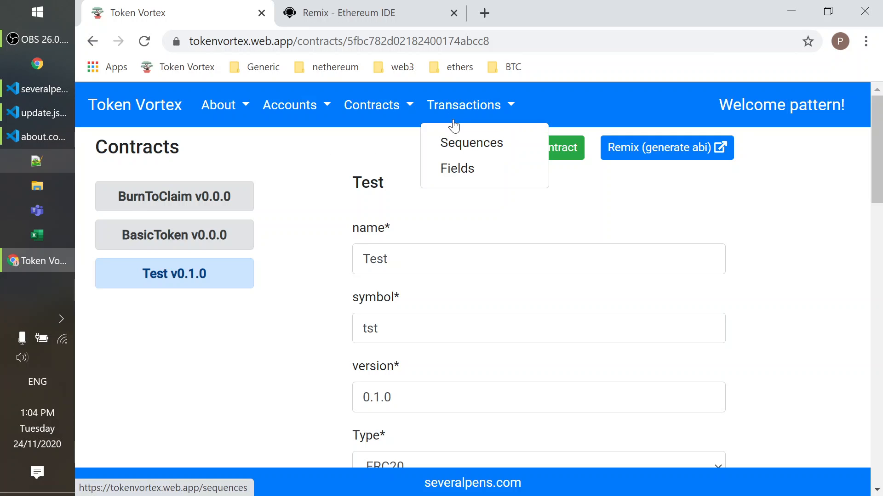
click(461, 144)
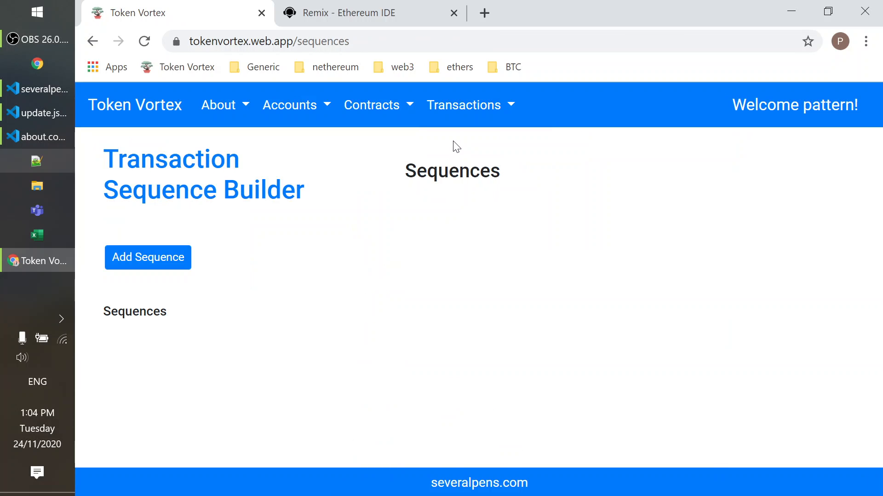
click(166, 258)
scroll(391, 317, down, 4)
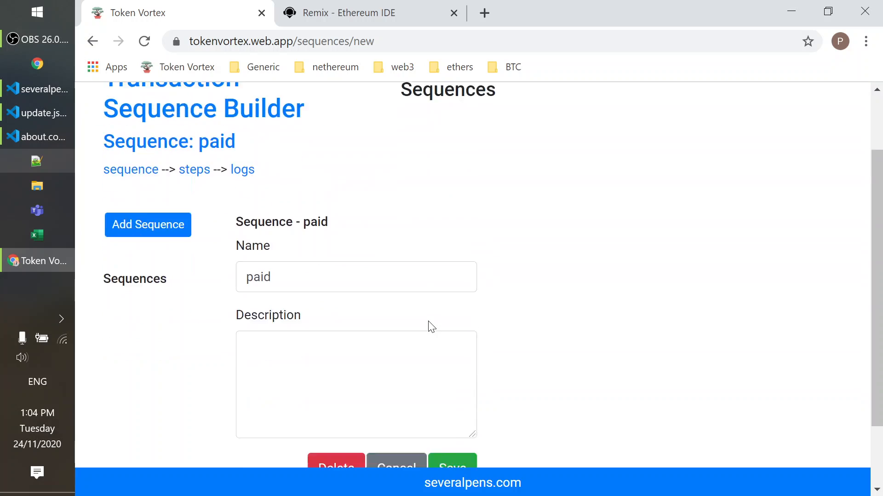
Save the paid sequence and open its steps page.
click(449, 390)
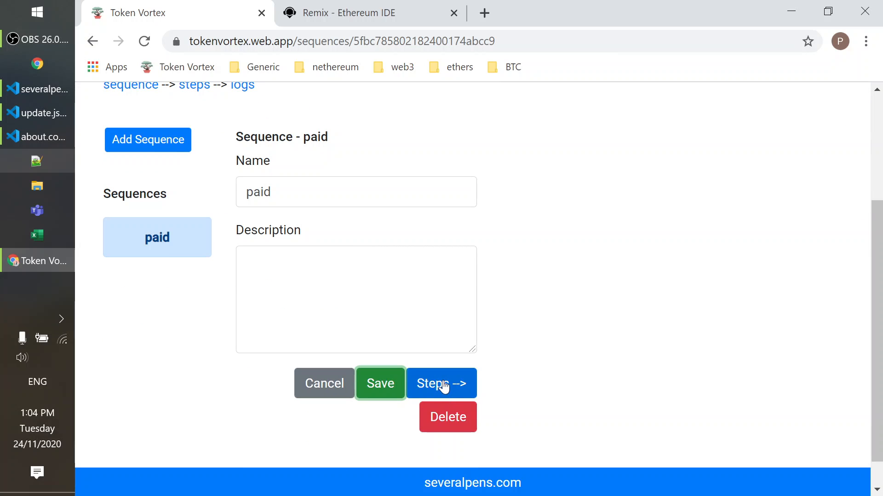
click(443, 385)
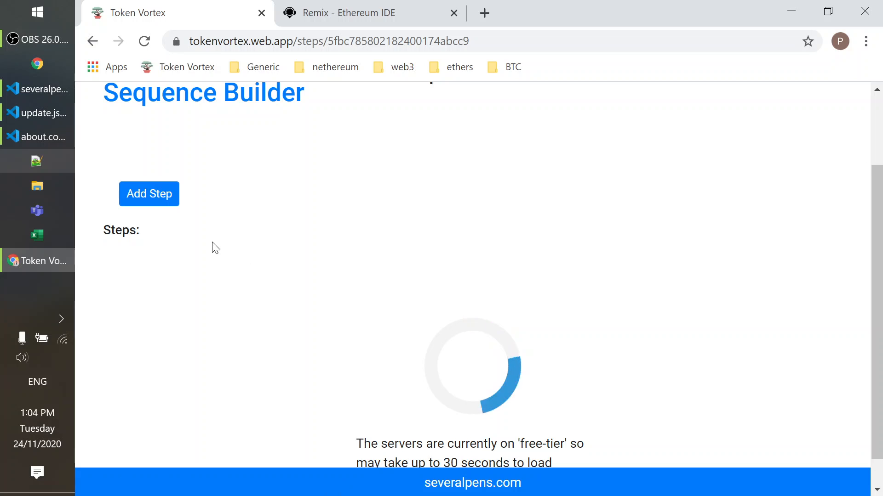
Add a step to the paid sequence with BasicToken as the contract and transfer as the method.
click(133, 345)
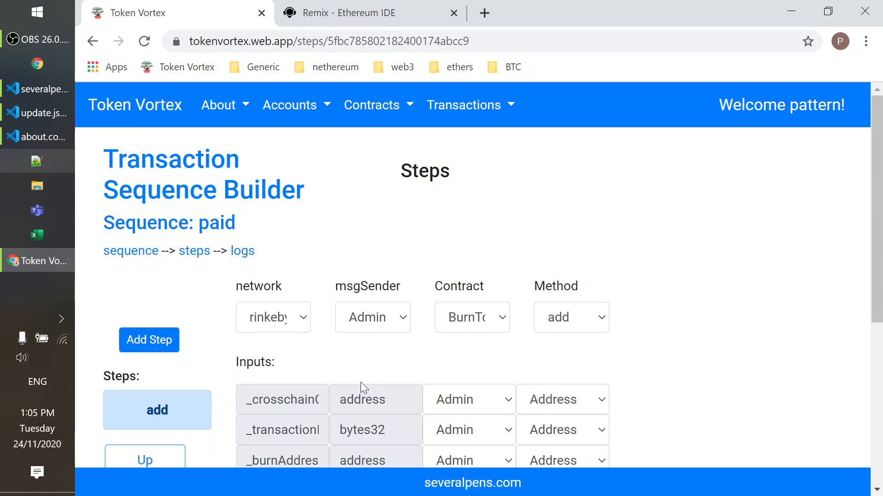
click(396, 321)
click(378, 320)
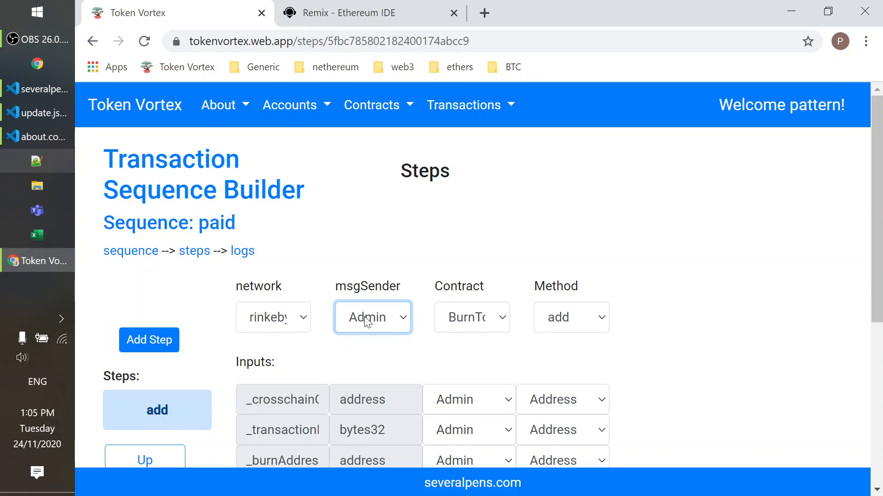
click(466, 328)
click(458, 359)
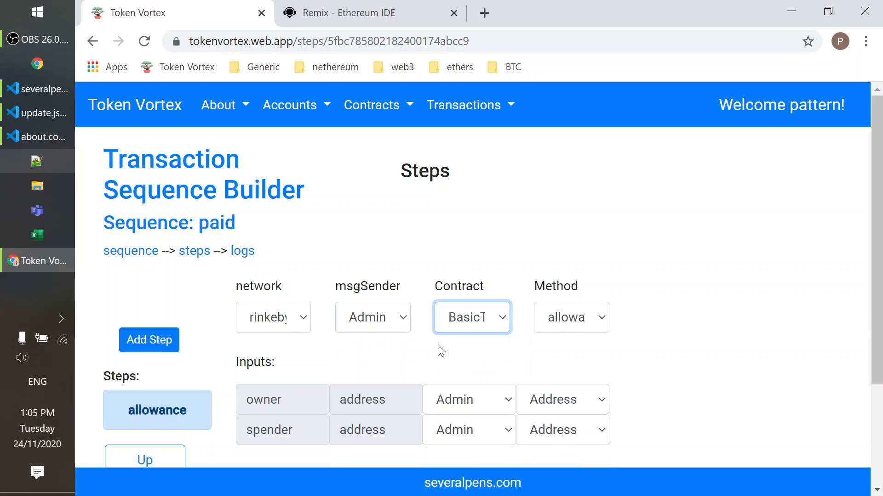
click(574, 323)
click(589, 279)
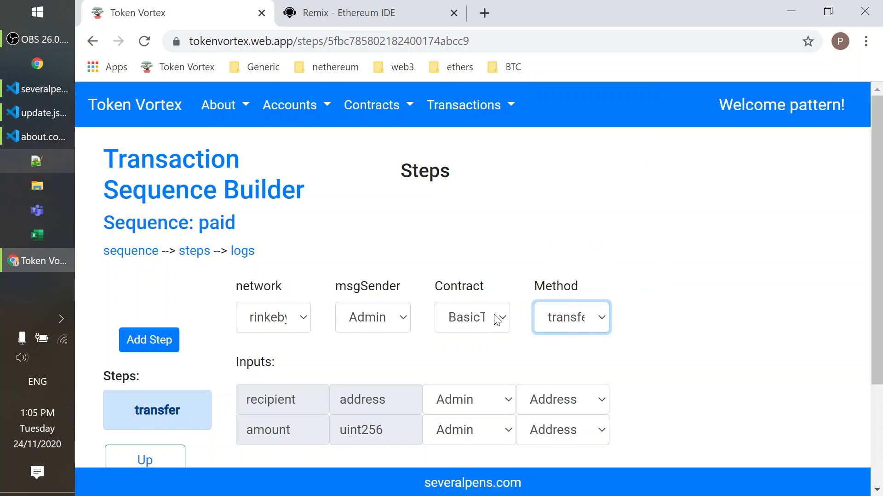
Set the transfer recipient to Alice's Address and look through the available sources for the amount input.
click(495, 402)
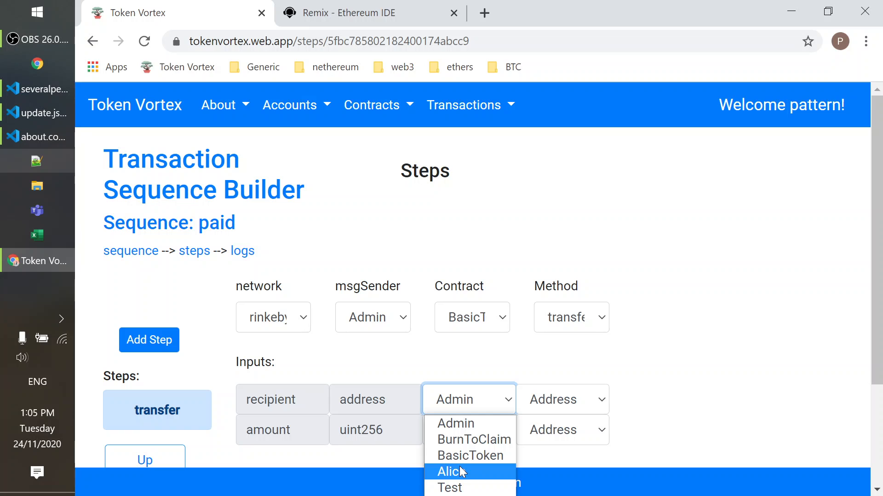
click(459, 466)
click(544, 405)
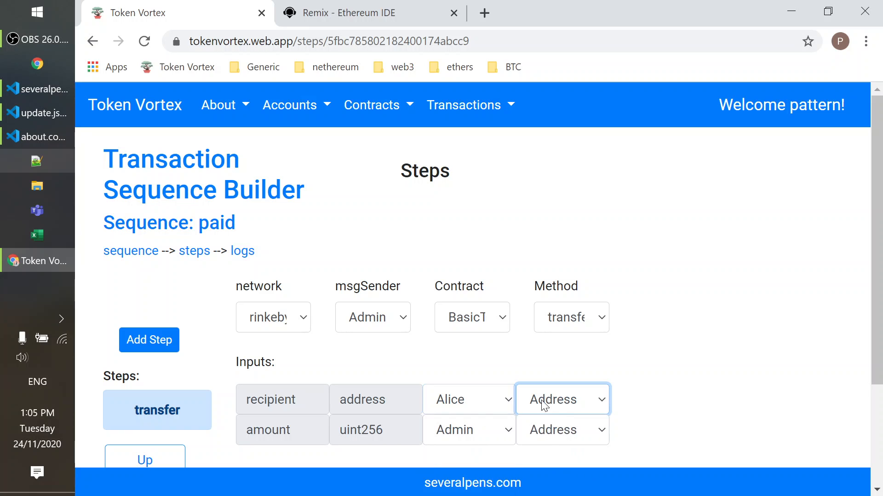
click(467, 435)
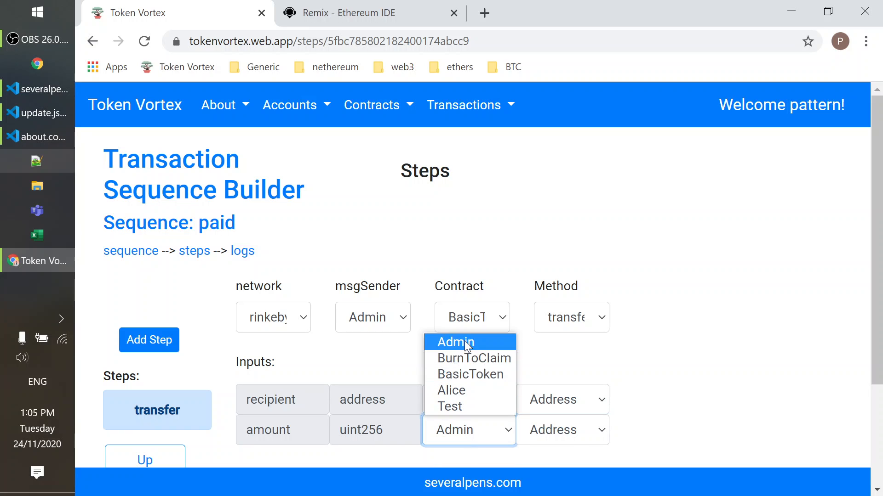
click(463, 440)
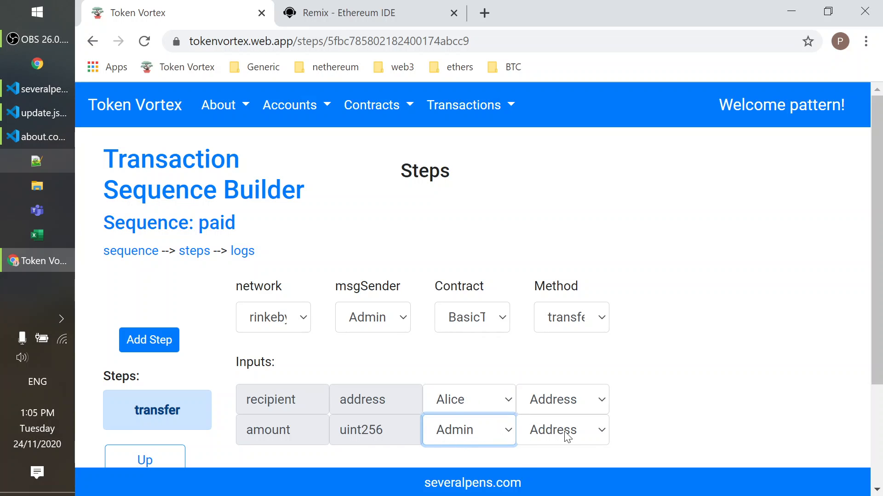
click(350, 368)
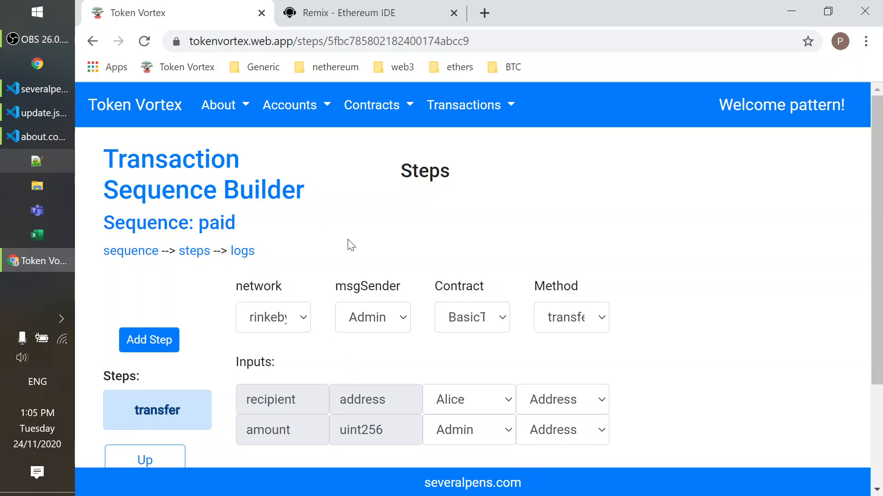
Open the transaction custom Fields page in a separate browser tab.
click(466, 105)
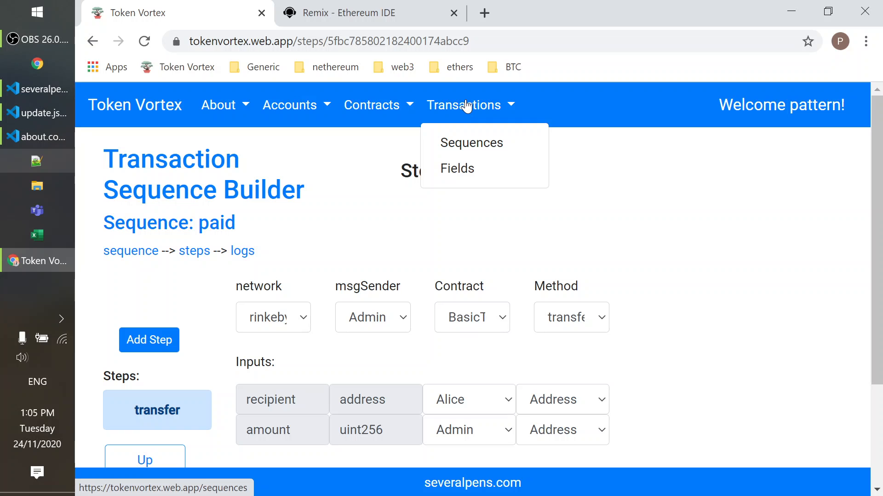
ctrl+click(457, 169)
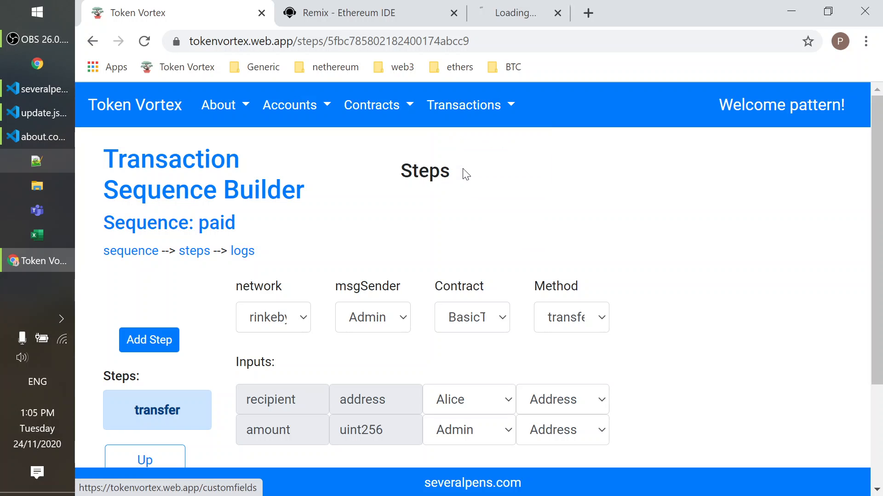
click(575, 6)
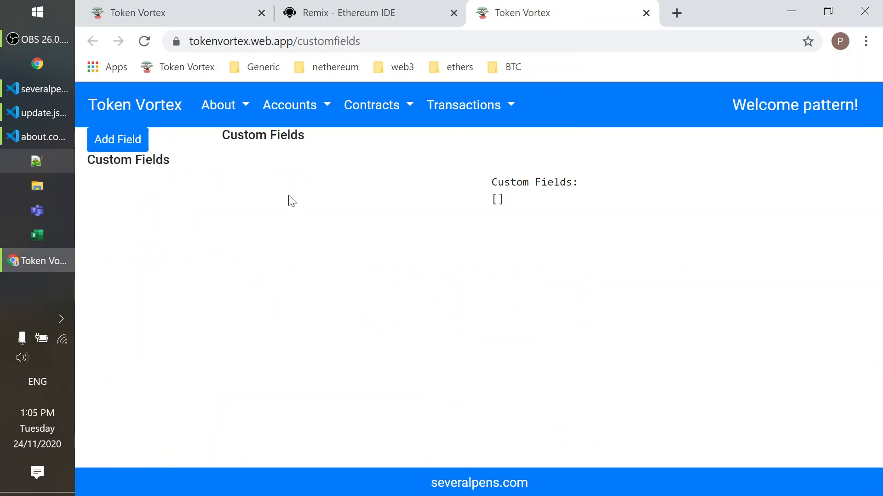
Add a Generic custom field named amount with the value 1 and save it.
click(136, 140)
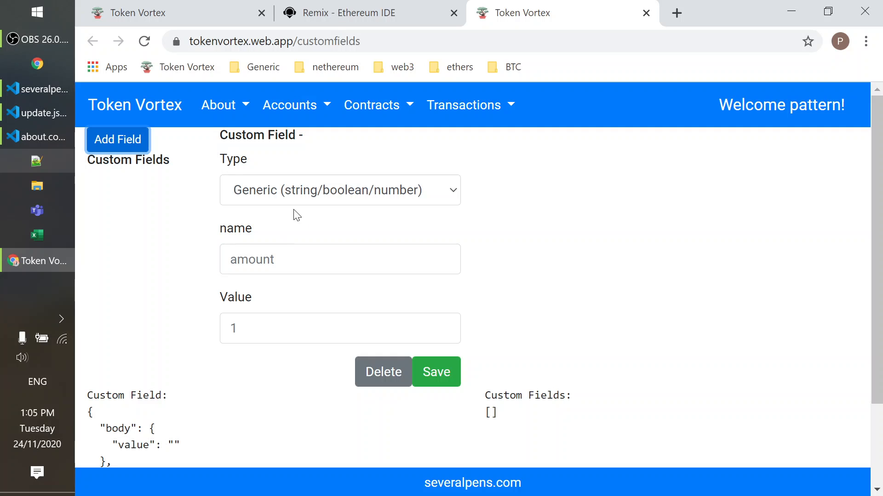
click(296, 259)
text(amount)
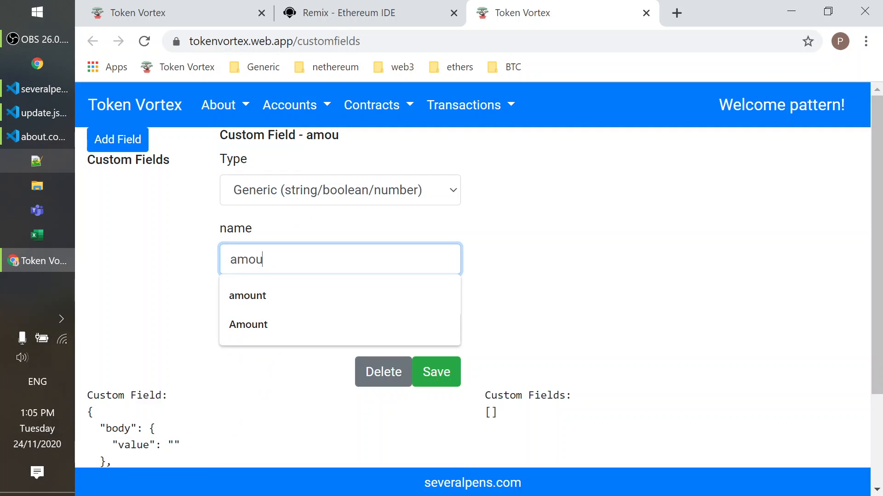
key(Tab)
text(1)
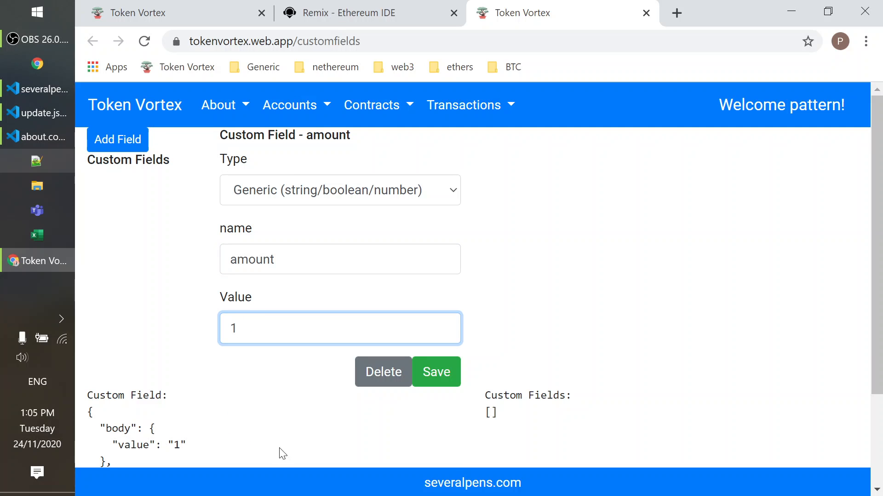
click(320, 451)
click(432, 373)
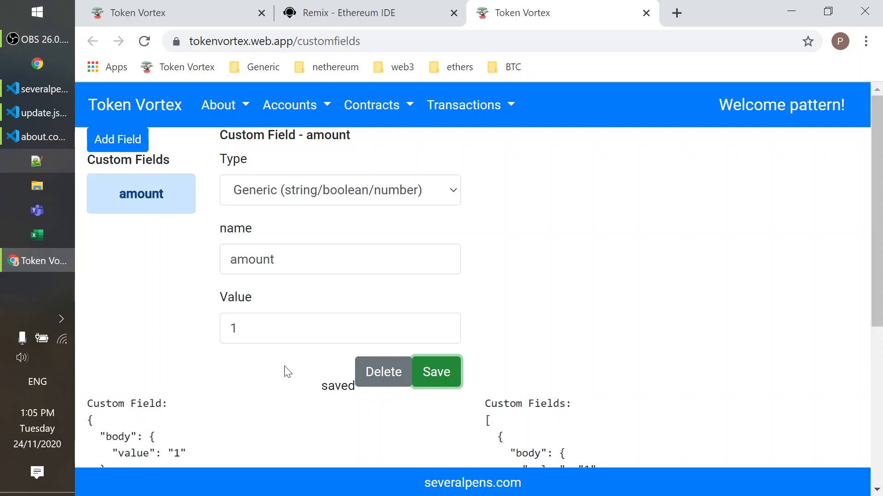
Return to the paid sequence's steps page and reload it to pick up the new custom field.
click(422, 7)
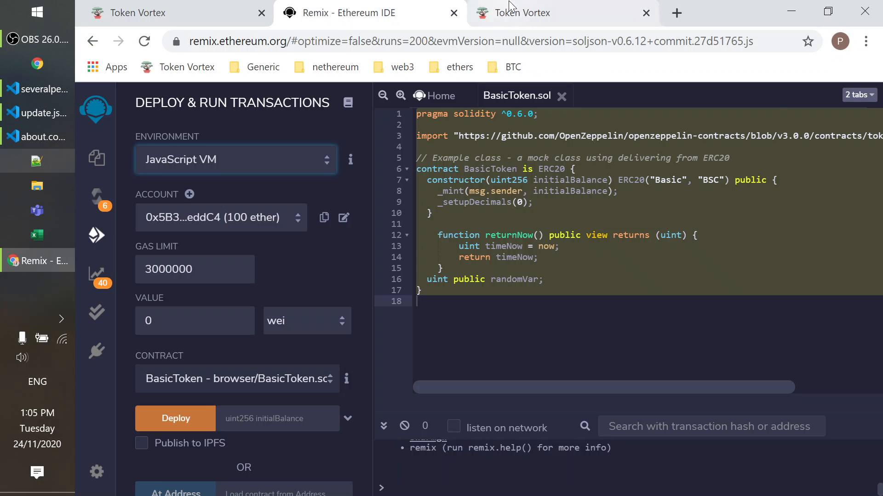
click(476, 6)
click(138, 12)
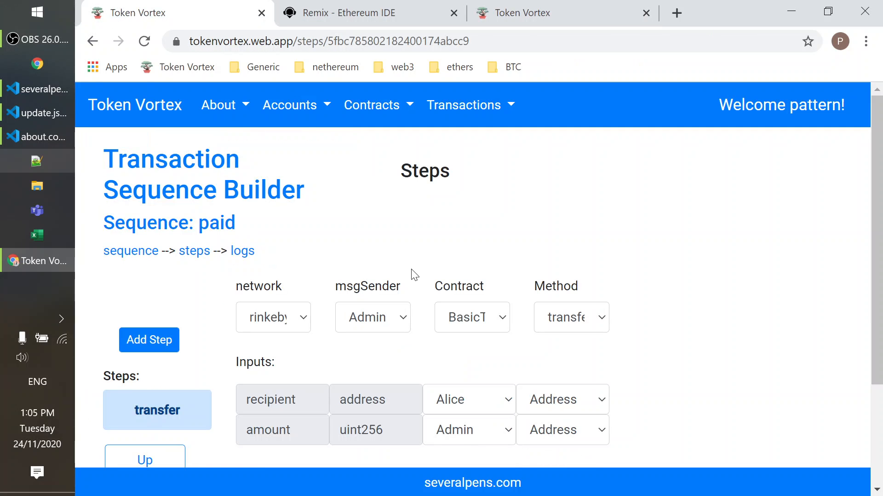
click(144, 42)
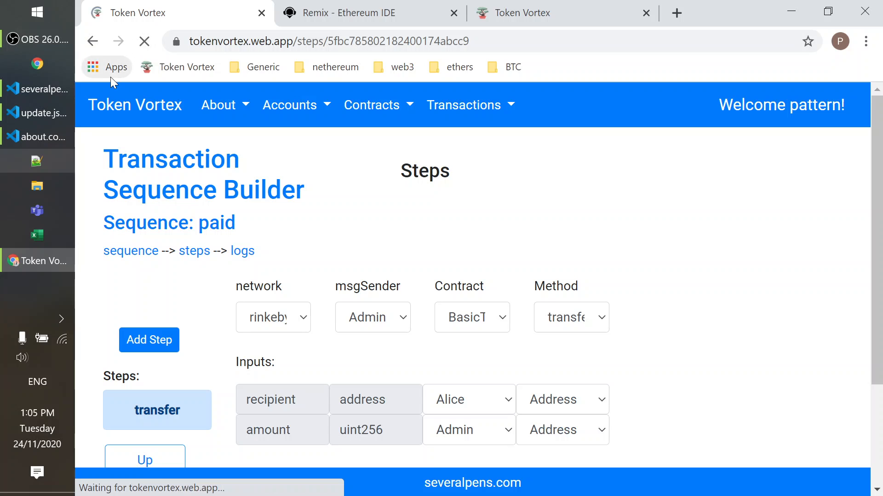
Add a new step that calls the transfer method of the BasicToken contract.
click(144, 341)
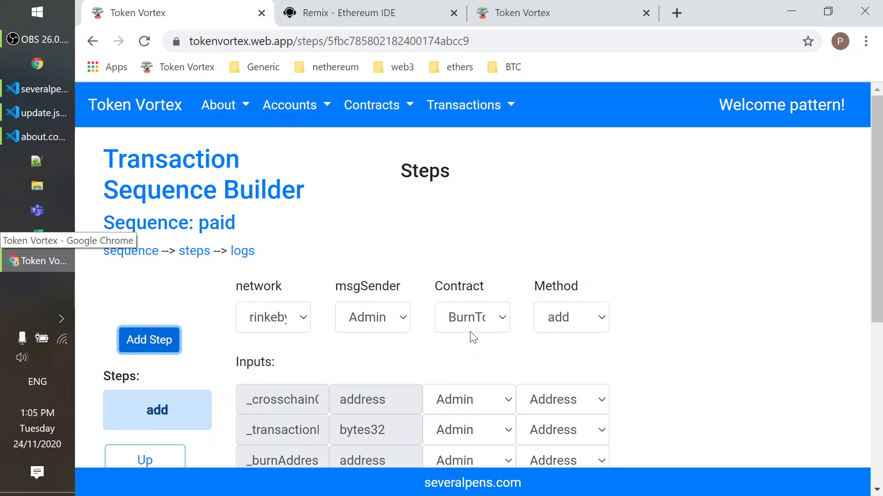
click(473, 320)
click(505, 357)
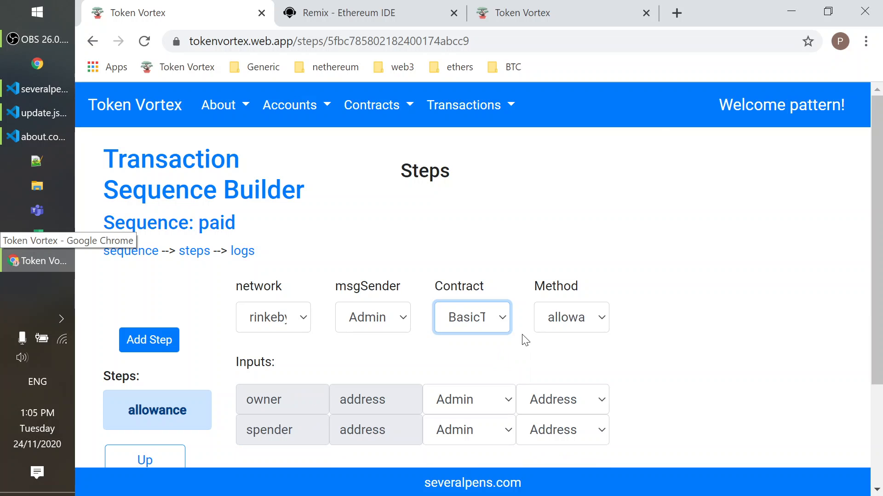
click(572, 318)
click(564, 280)
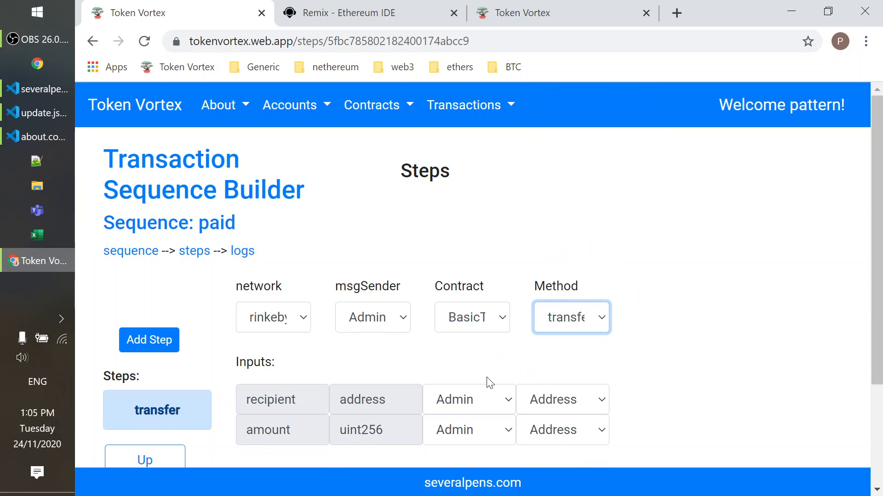
Set the transfer recipient to Alice's Address and the amount input to the amount field's value, and save the step.
click(483, 399)
click(459, 344)
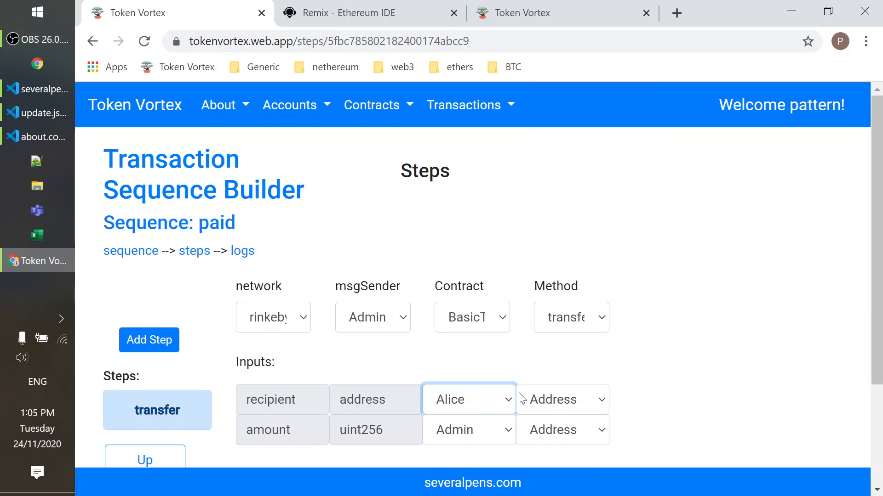
click(549, 399)
click(480, 430)
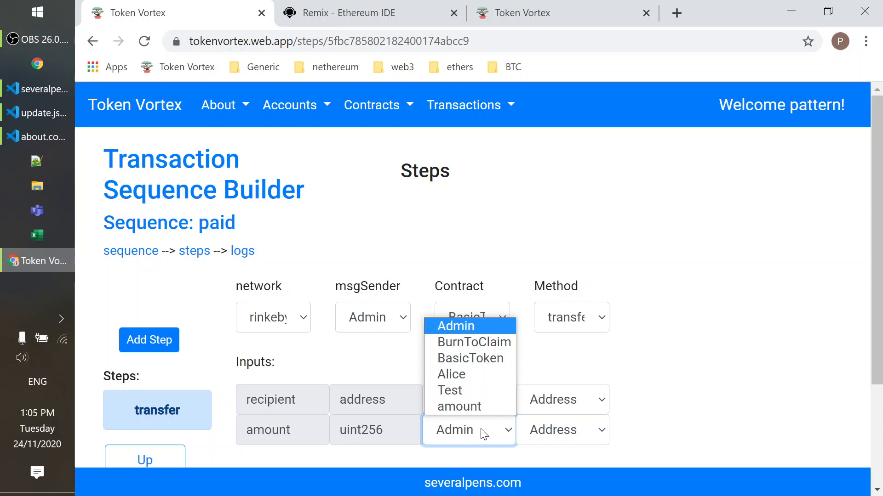
click(473, 406)
click(616, 434)
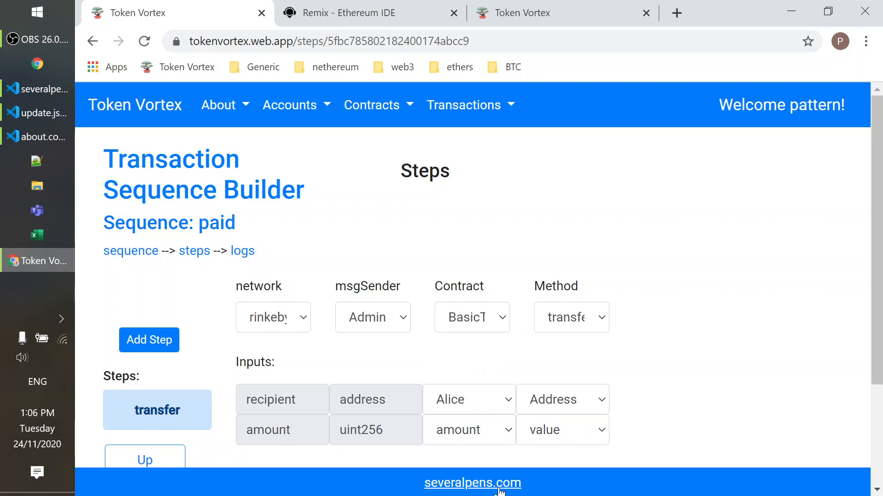
scroll(742, 287, down, 1)
scroll(742, 287, down, 3)
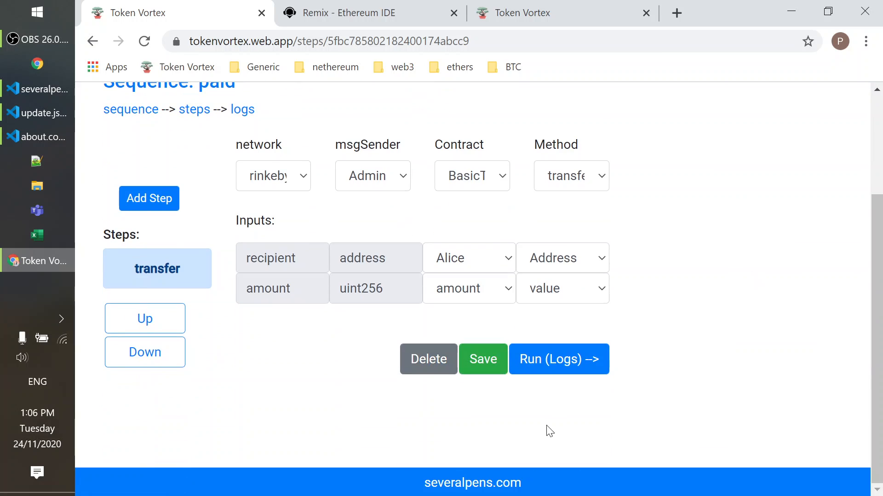
click(499, 365)
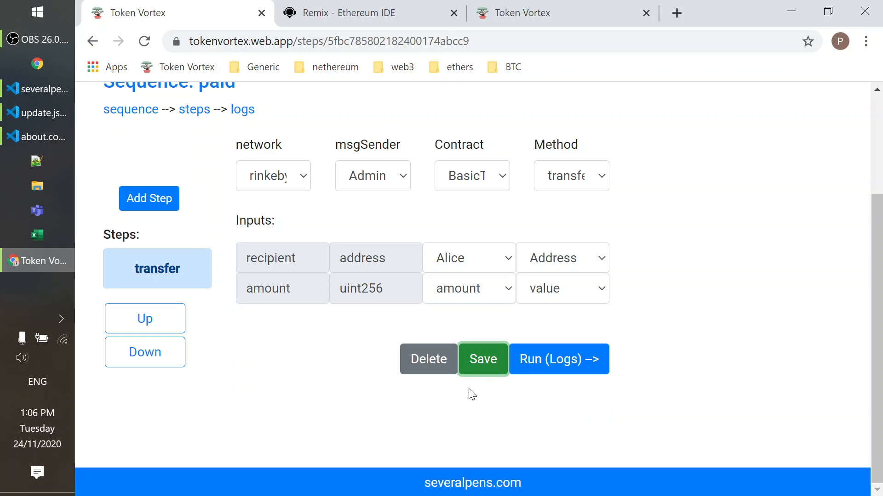
Add a second step that calls the balanceOf method of the BasicToken contract.
click(144, 198)
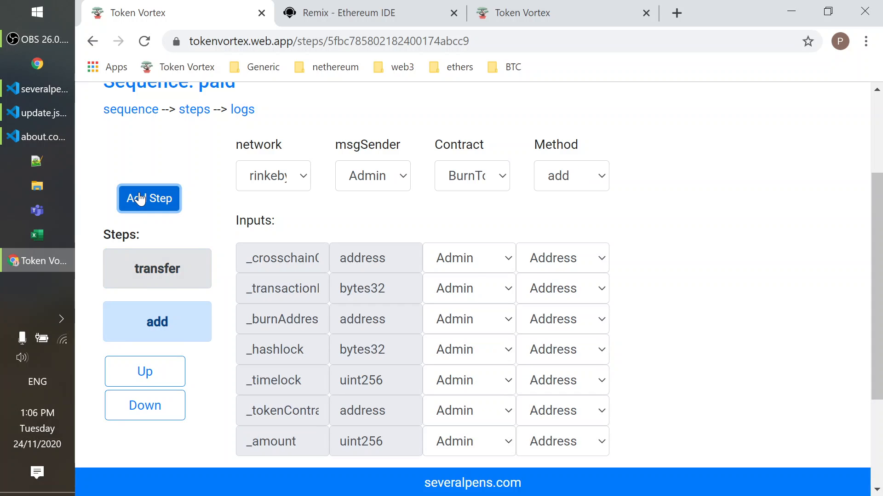
click(475, 185)
click(477, 214)
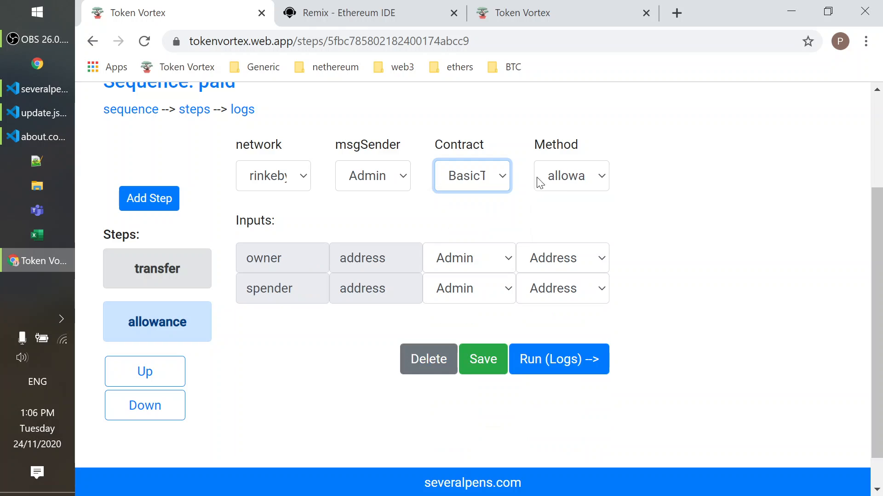
click(564, 179)
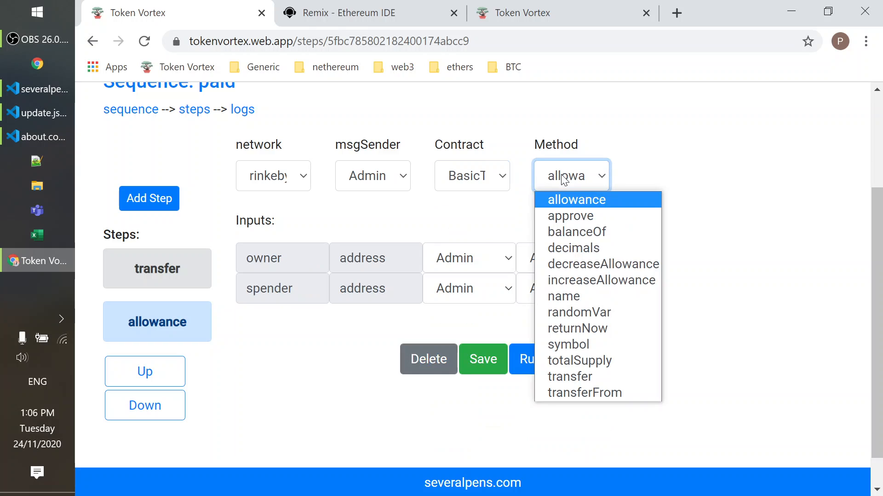
click(584, 232)
Set the balanceOf account input to Alice's Address and save the step.
click(482, 253)
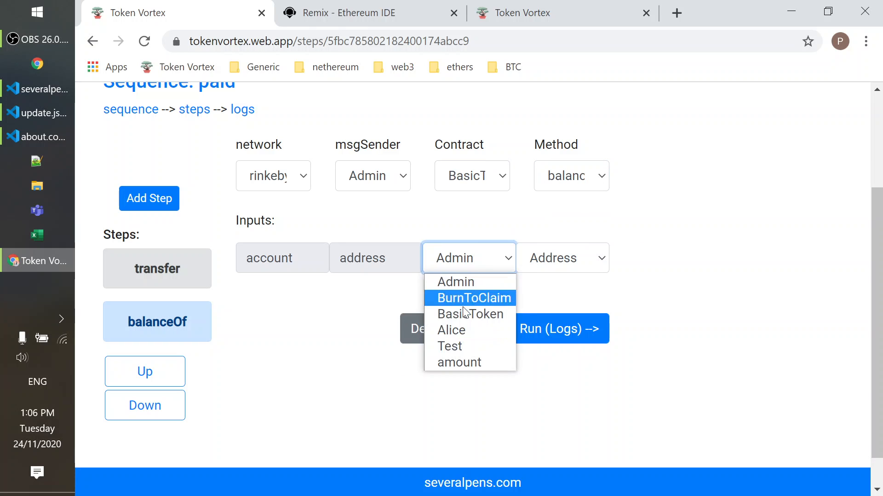
click(460, 332)
click(561, 267)
click(559, 282)
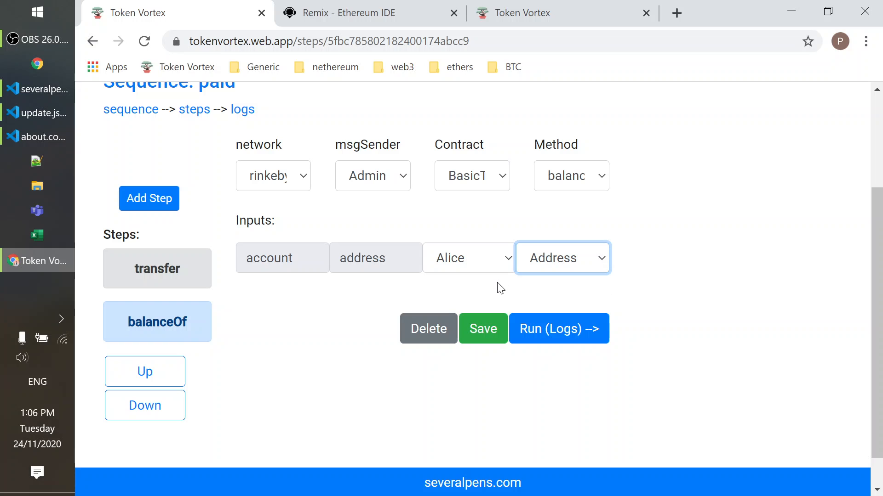
click(481, 329)
click(485, 342)
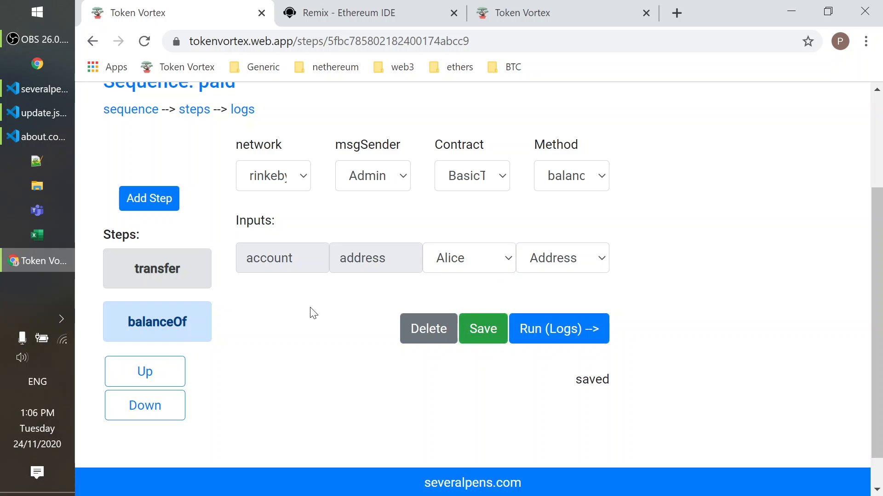
Review the saved transfer and balanceOf steps, and open the logs page of the paid sequence.
scroll(312, 308, up, 2)
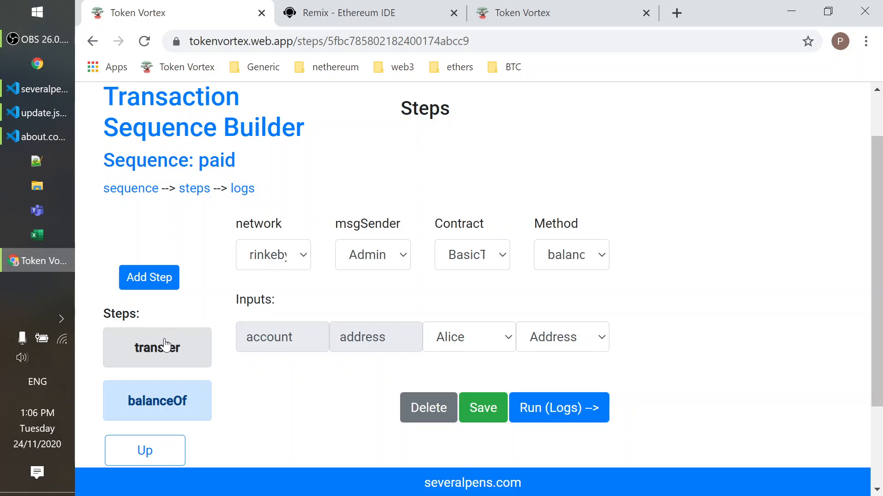
click(160, 365)
click(158, 400)
click(565, 414)
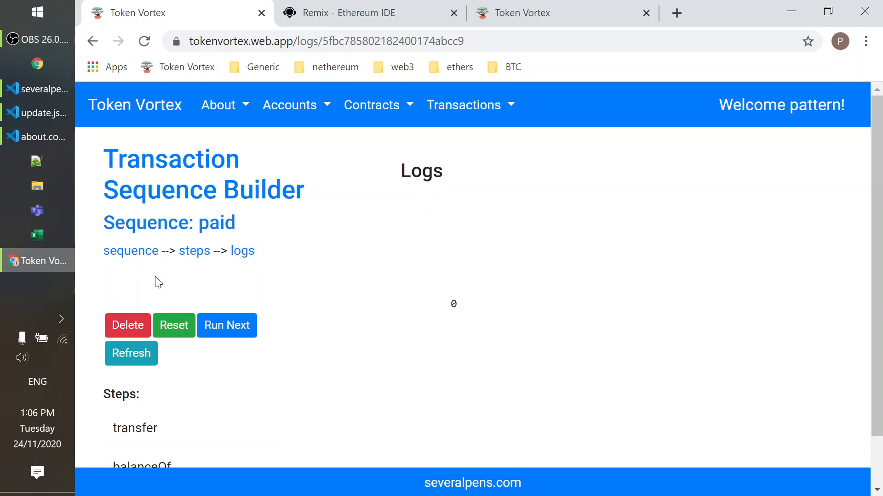
Run the transfer step of the paid sequence, open its log entry, and refresh the run status.
scroll(134, 361, down, 1)
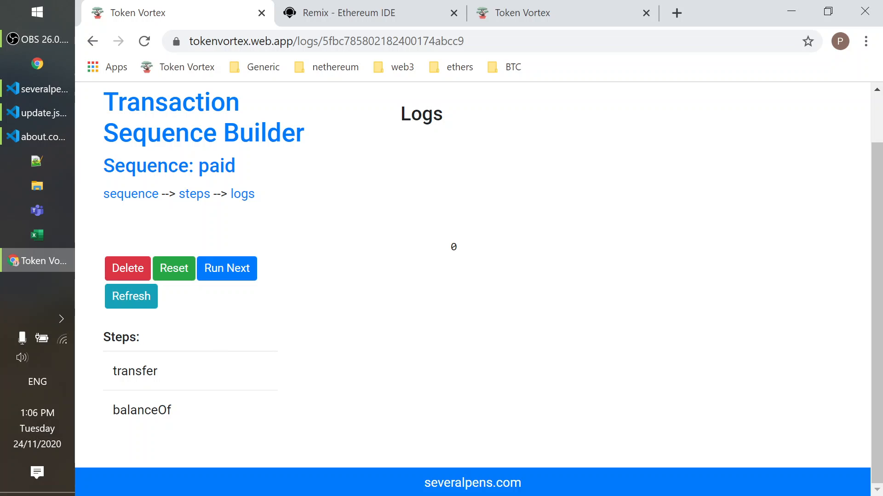
click(228, 268)
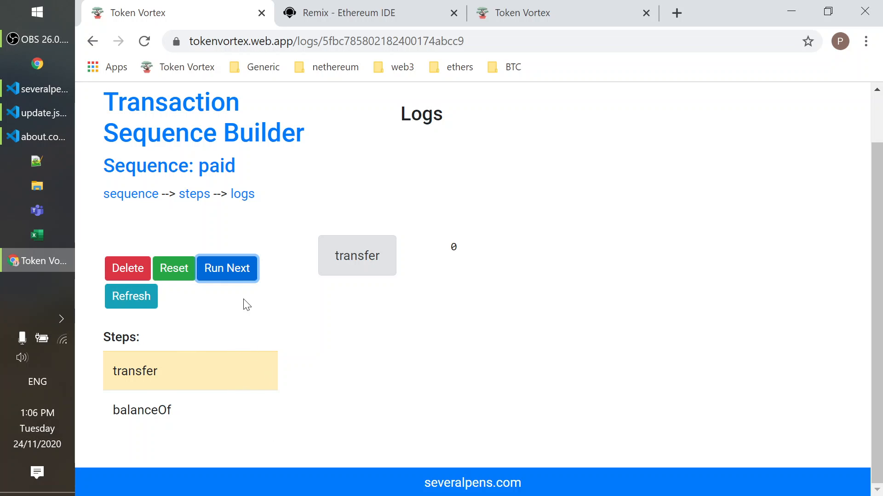
click(275, 306)
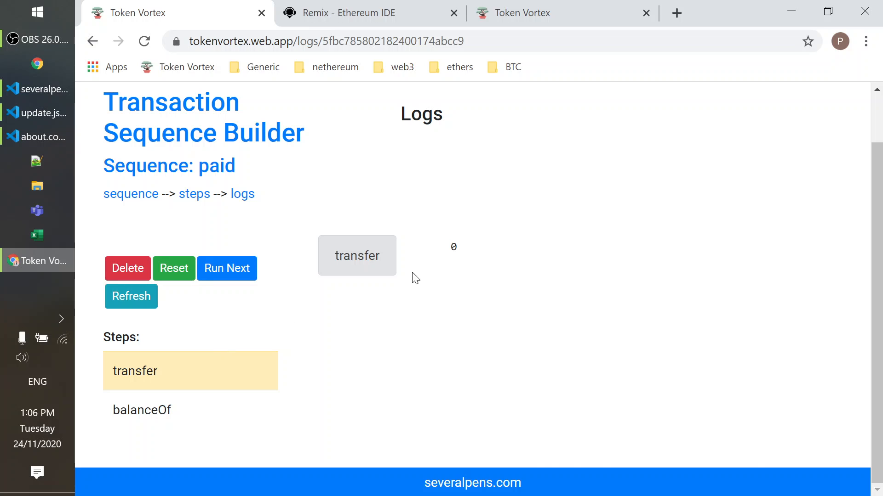
click(351, 256)
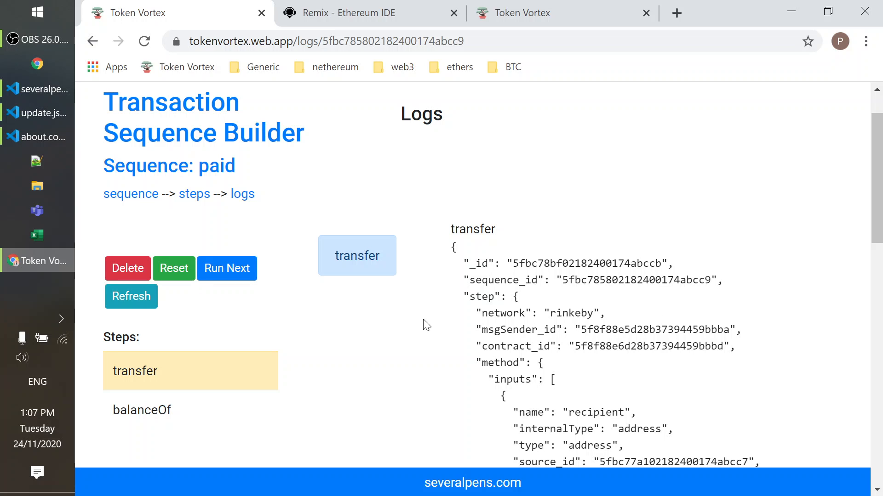
click(114, 298)
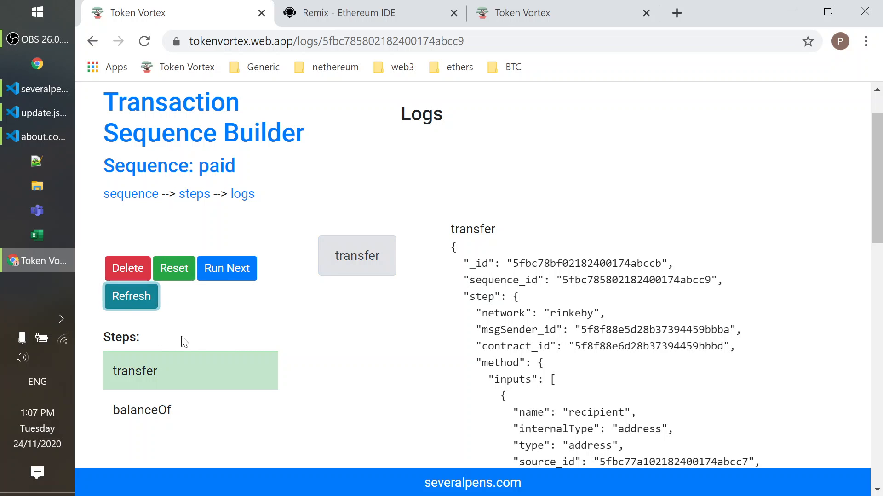
Reload the transfer log entry and view its transaction on Etherscan, leaving the Remix page, and return to the Token Vortex logs.
click(360, 258)
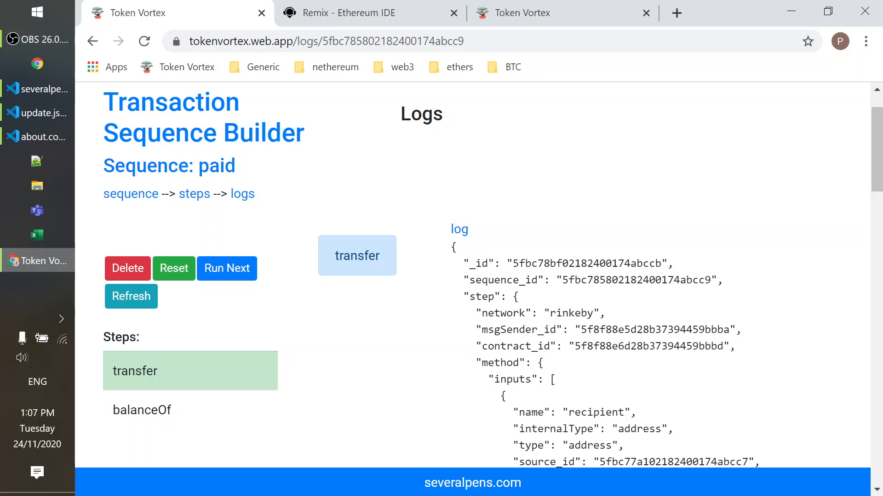
click(459, 230)
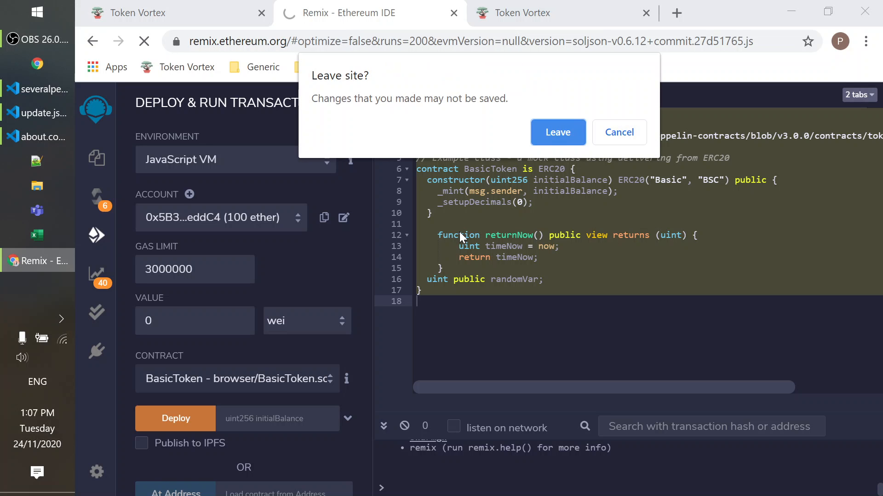
click(559, 133)
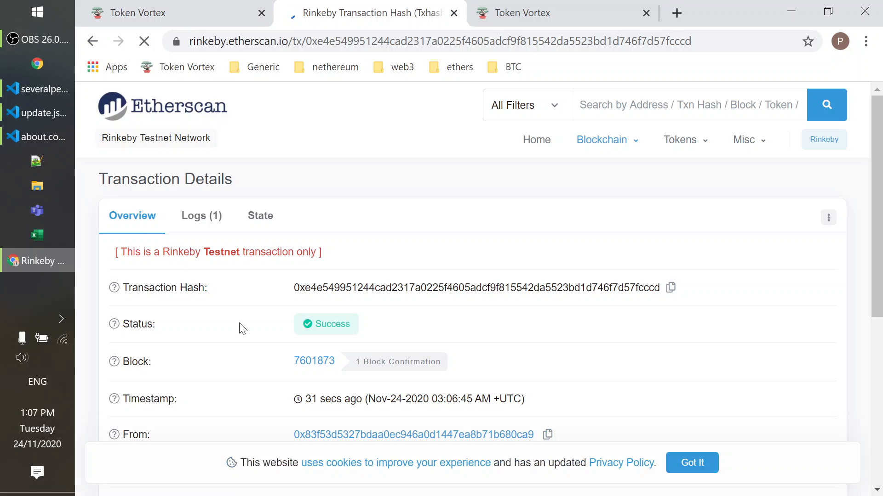
click(174, 7)
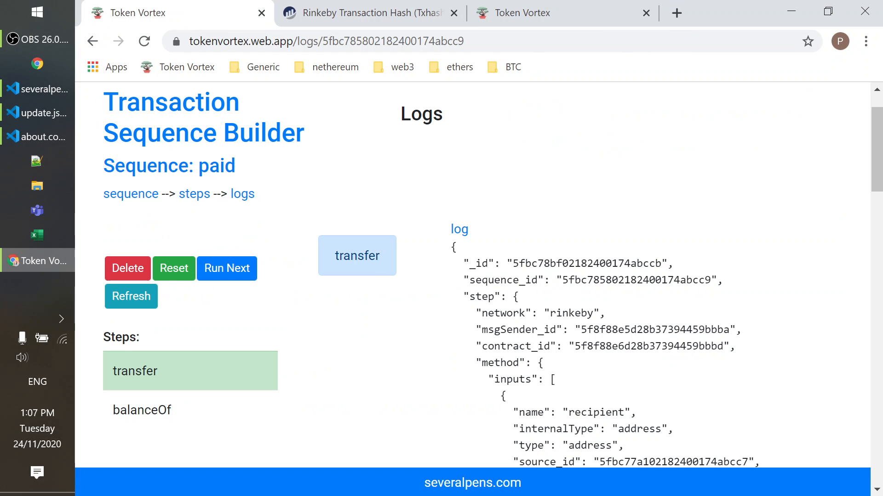
Examine the transfer log's JSON for the method inputs, the transaction receipt and its events.
scroll(591, 355, down, 5)
scroll(597, 352, down, 12)
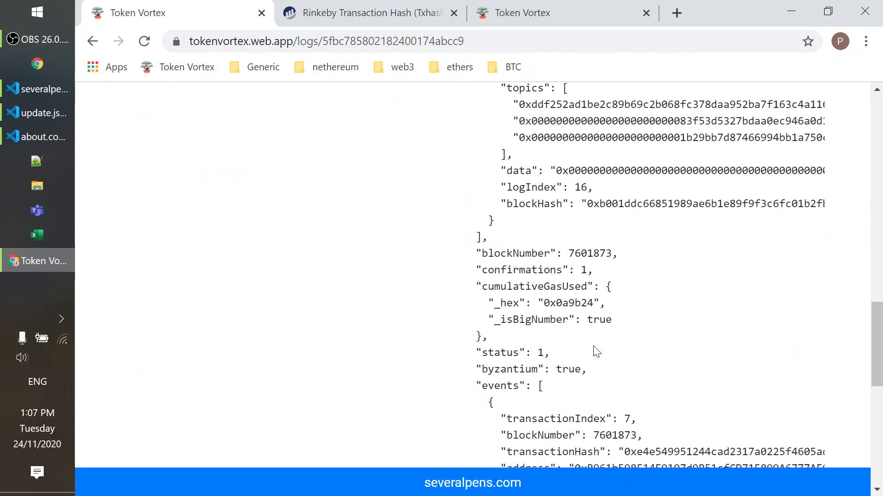
scroll(597, 352, up, 20)
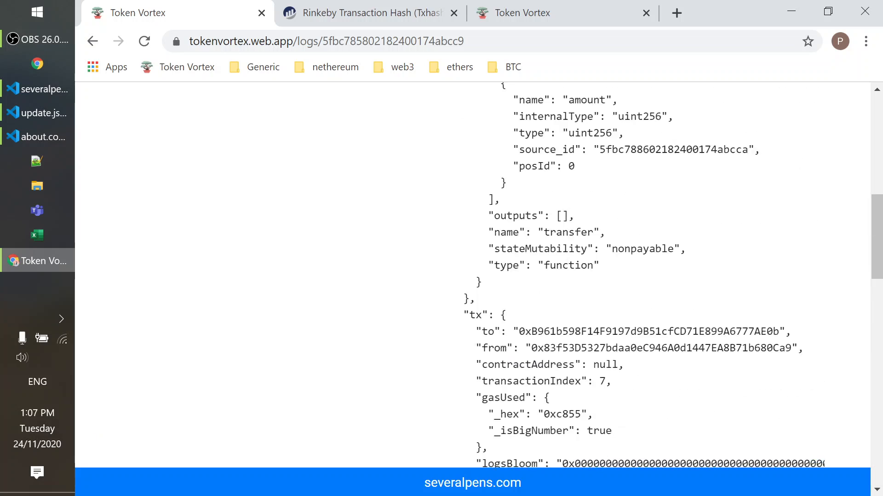
scroll(597, 258, down, 5)
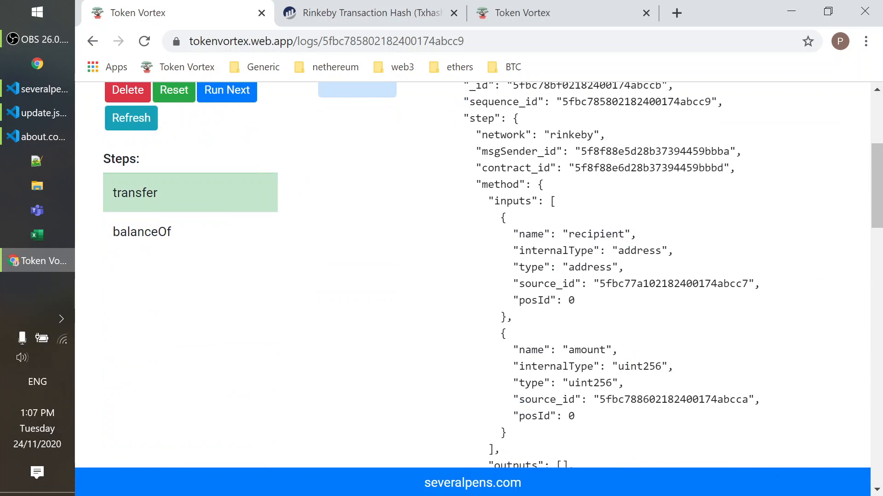
scroll(596, 258, up, 6)
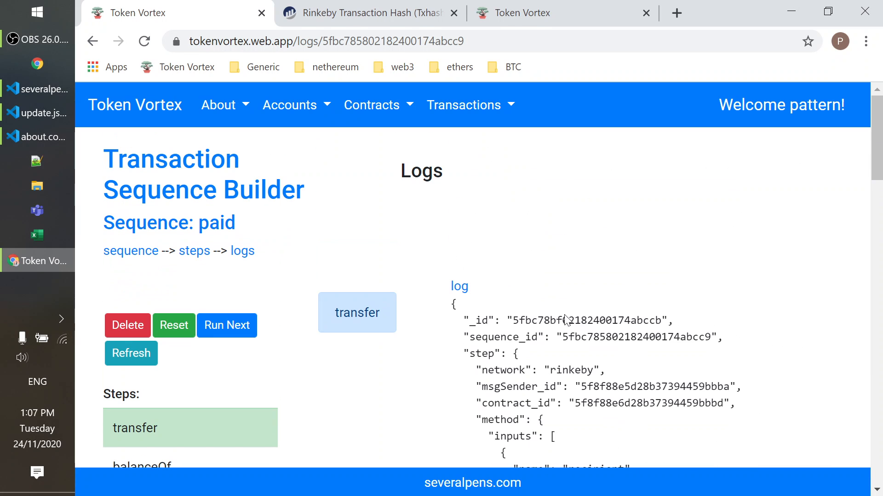
scroll(539, 358, down, 2)
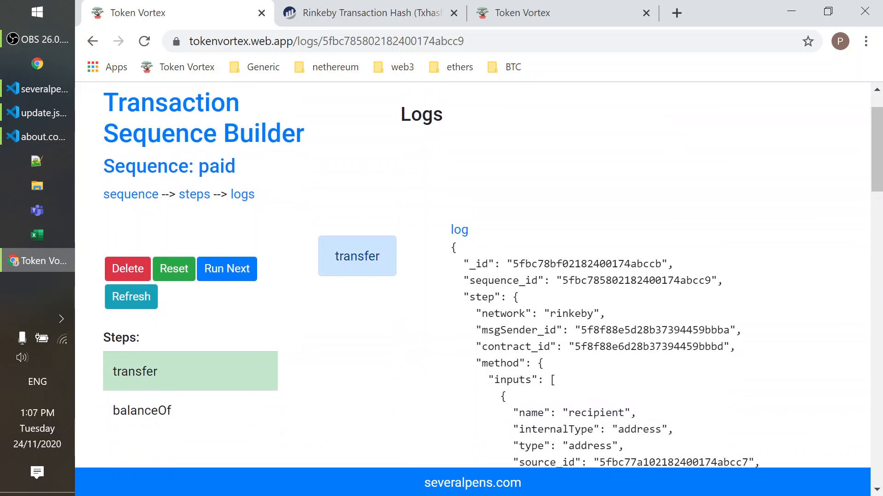
scroll(538, 358, up, 2)
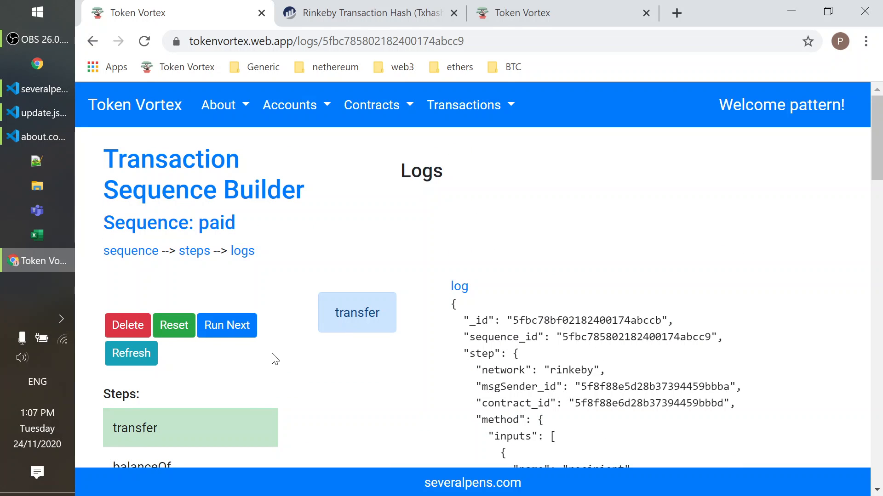
Run the balanceOf step of the paid sequence and open its log entry.
scroll(240, 354, down, 2)
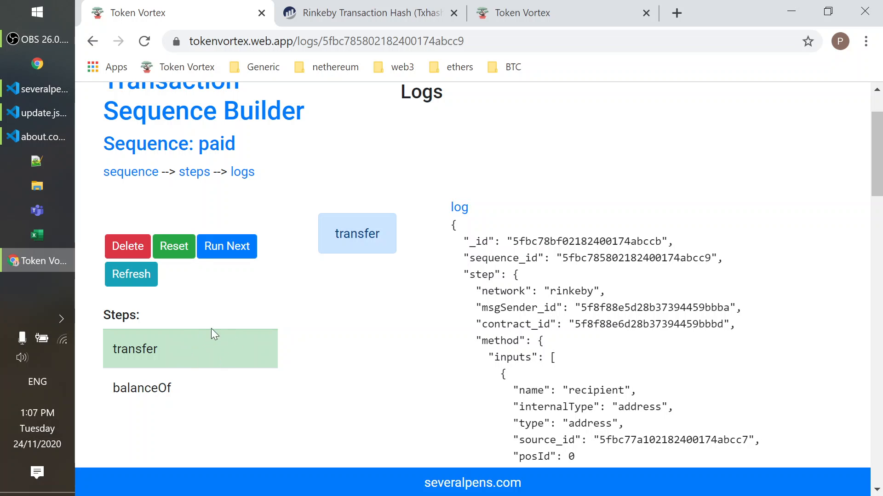
click(237, 258)
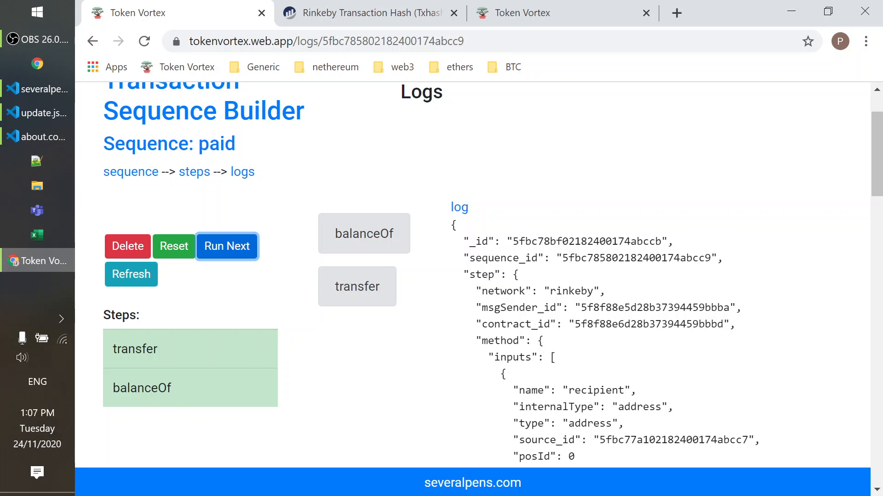
click(368, 234)
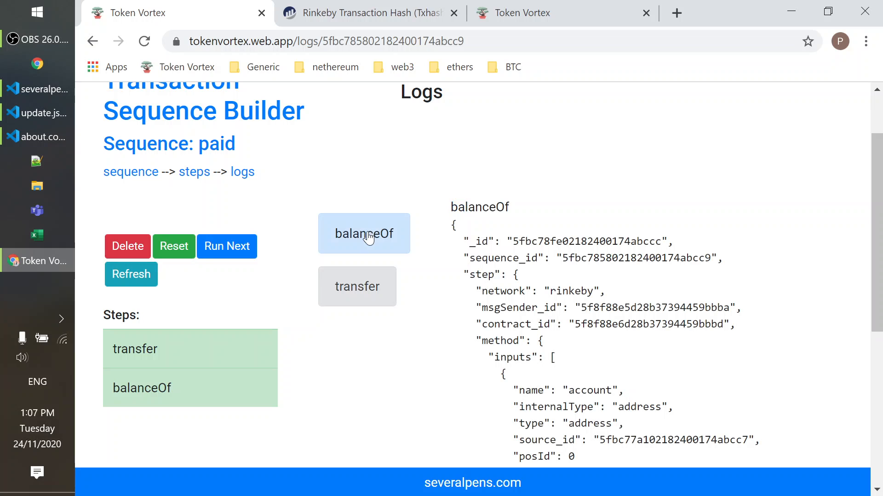
Find the tx result in the balanceOf log and highlight its _hex line.
scroll(586, 272, down, 6)
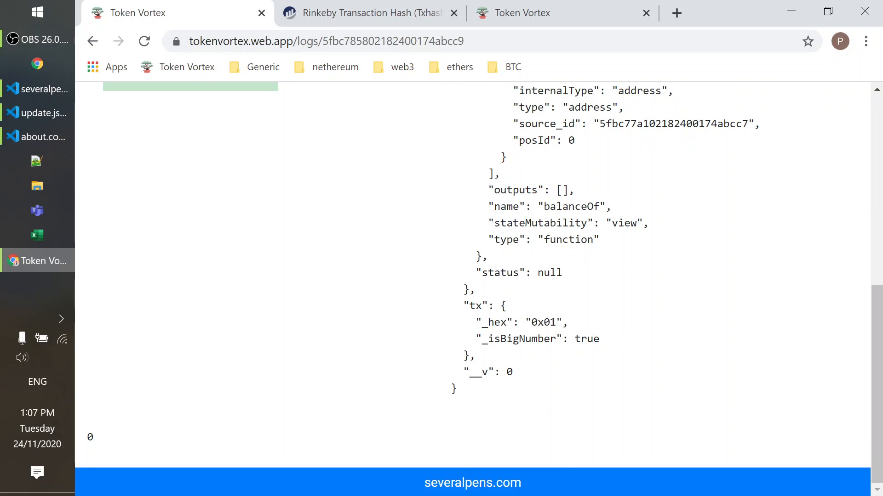
drag(550, 322, 555, 323)
double_click(475, 306)
drag(470, 322, 578, 329)
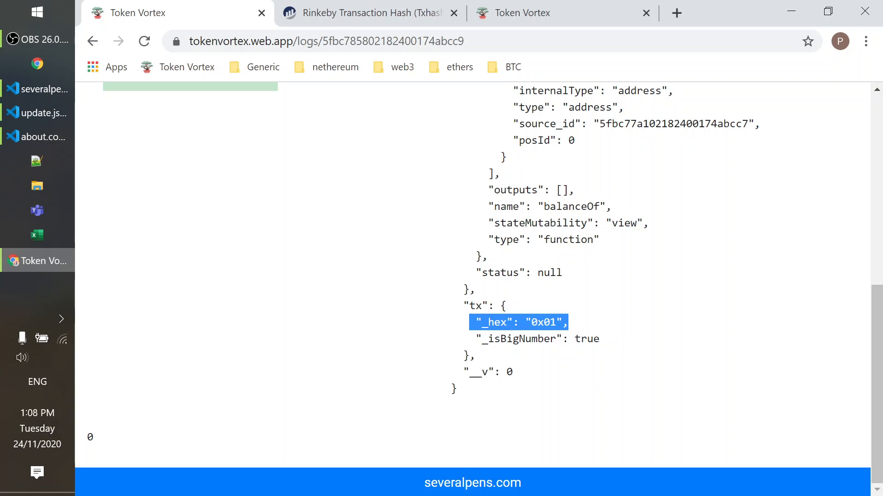
scroll(419, 298, up, 6)
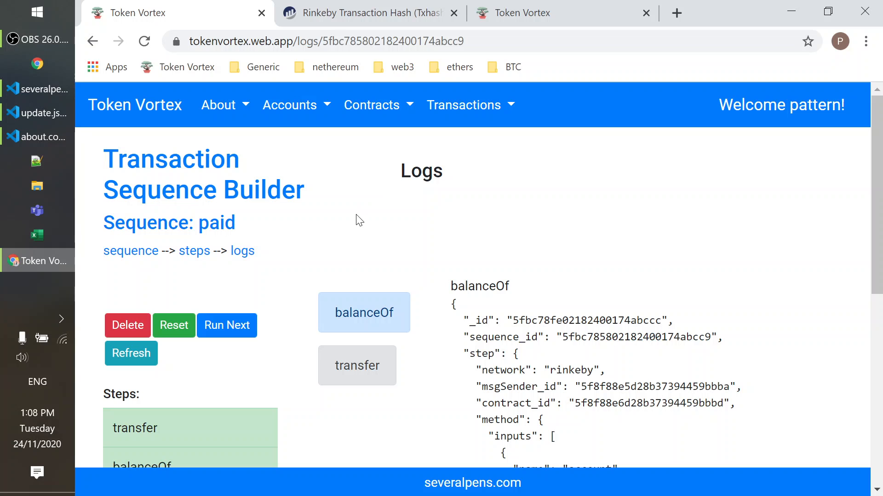
scroll(345, 204, down, 3)
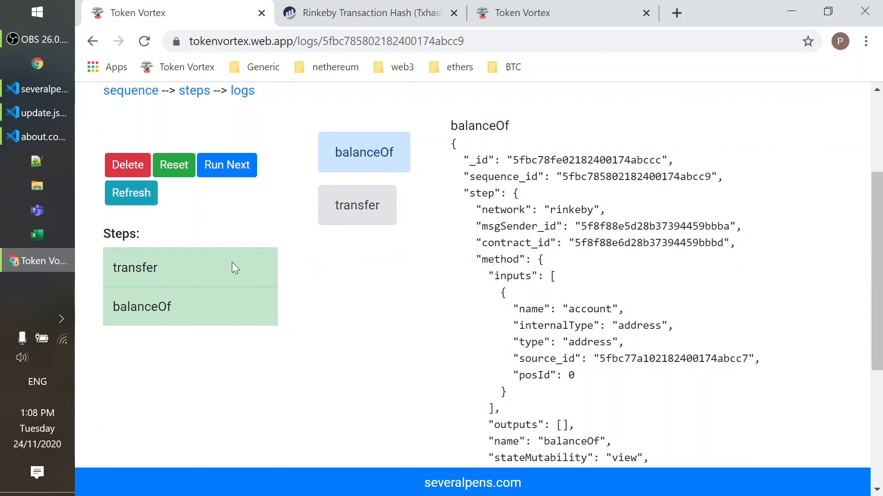
scroll(440, 310, up, 1)
scroll(293, 348, up, 2)
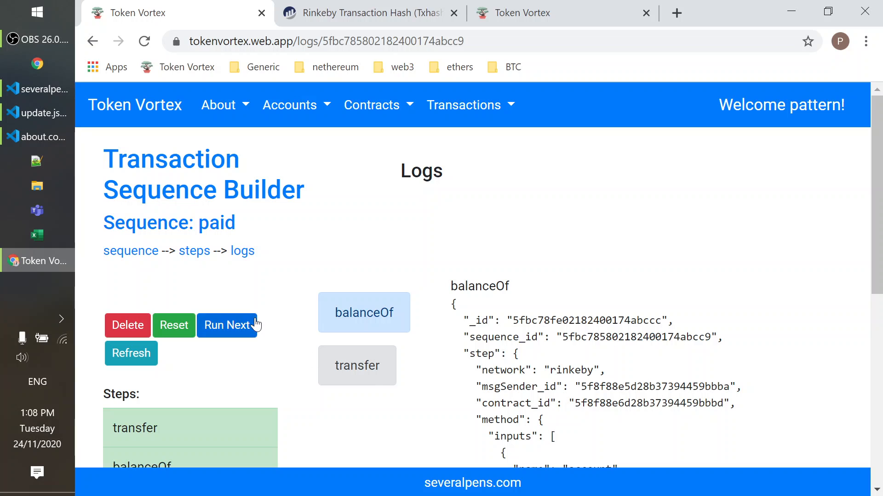
scroll(312, 354, down, 1)
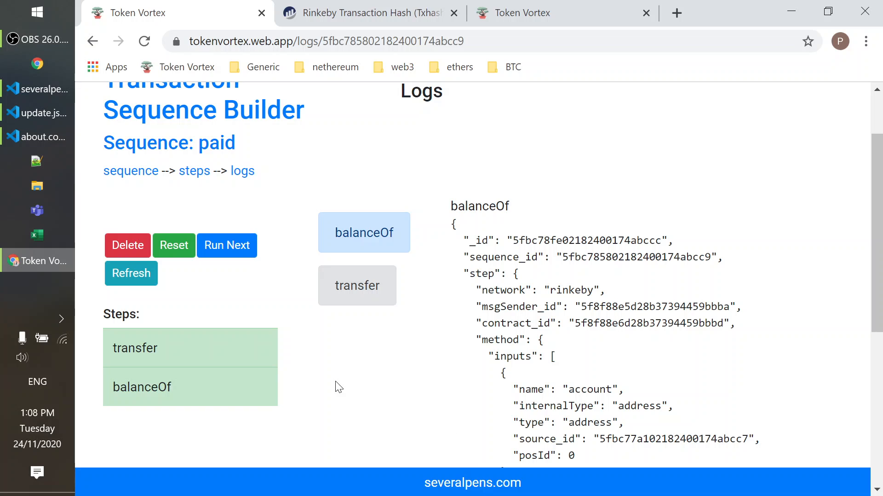
scroll(444, 447, up, 1)
scroll(472, 275, up, 1)
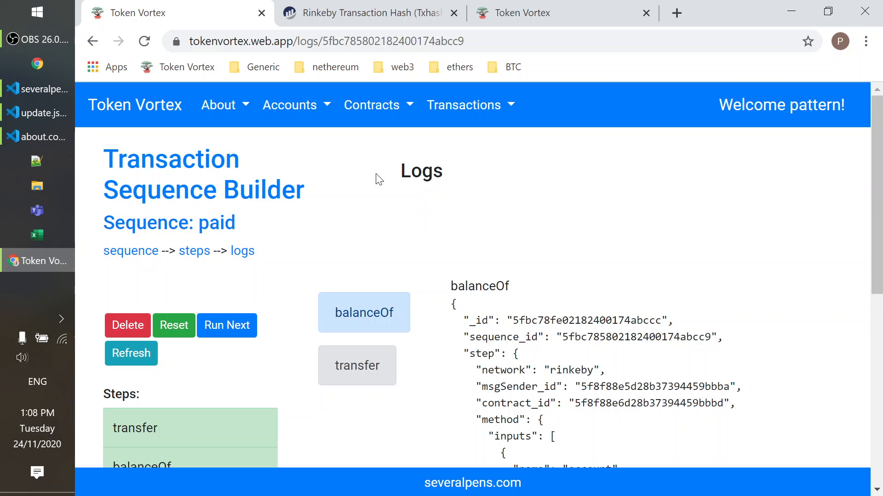
Query the Eth balance of the ropsten Admin account on the Eth Balance / Transfer page and look over the transfer form.
click(303, 108)
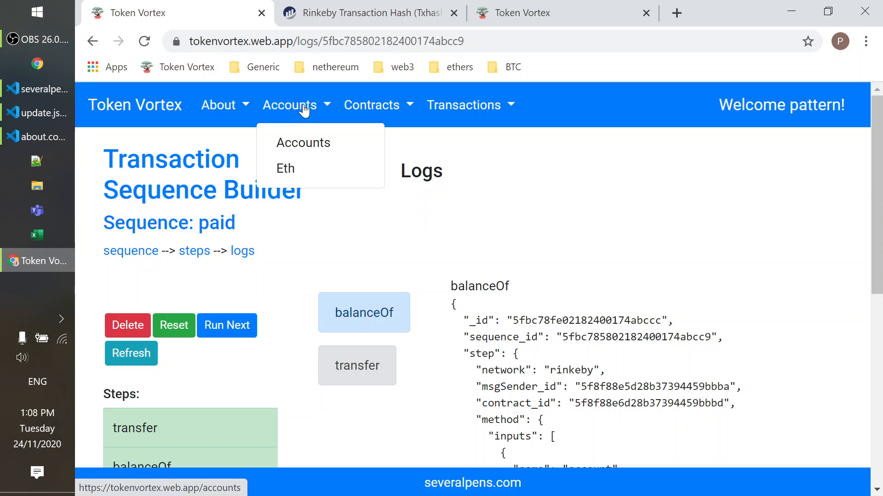
click(292, 167)
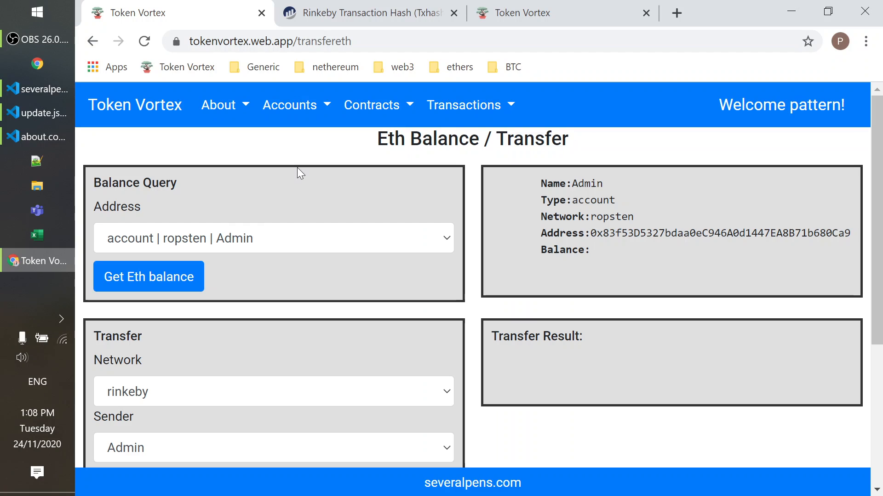
click(308, 240)
click(308, 240)
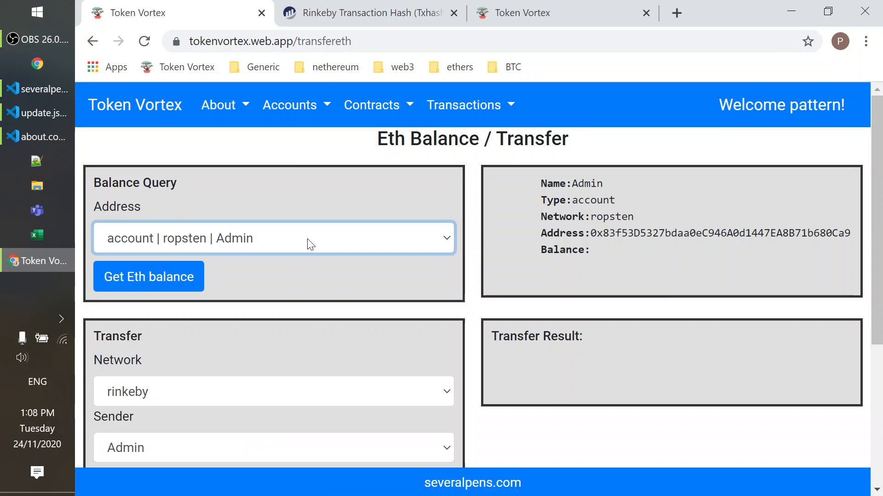
click(147, 282)
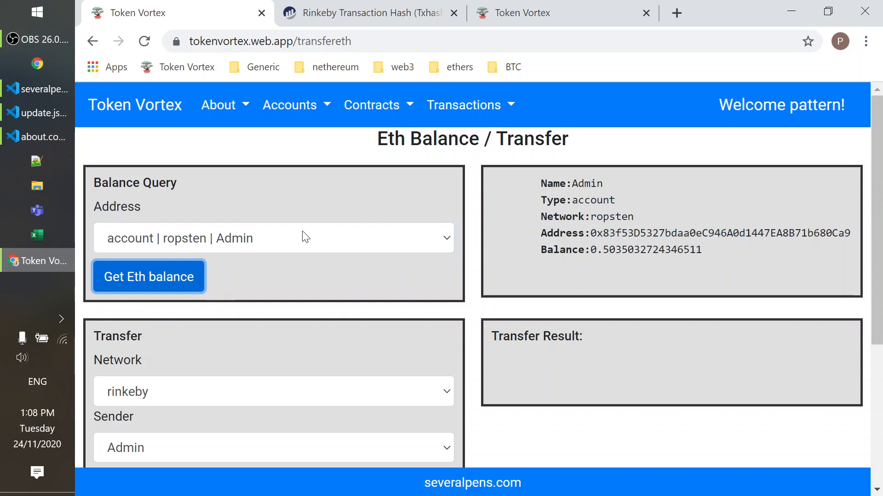
scroll(304, 237, down, 5)
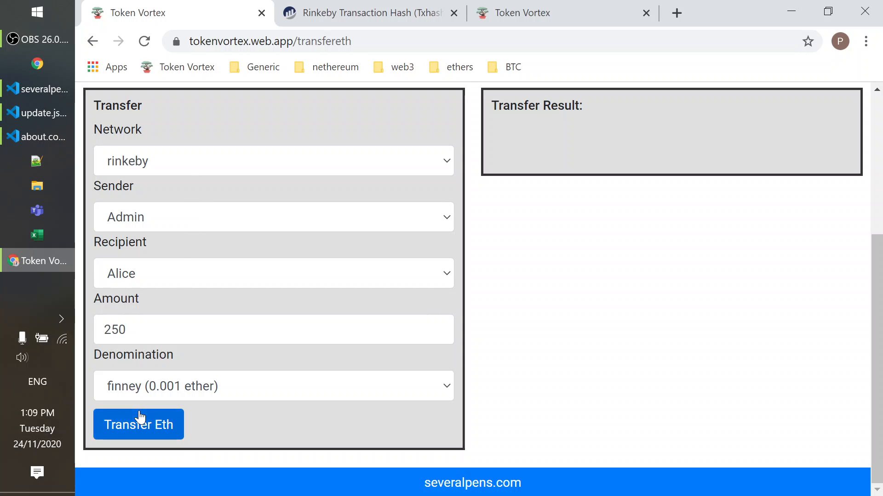
scroll(308, 328, up, 5)
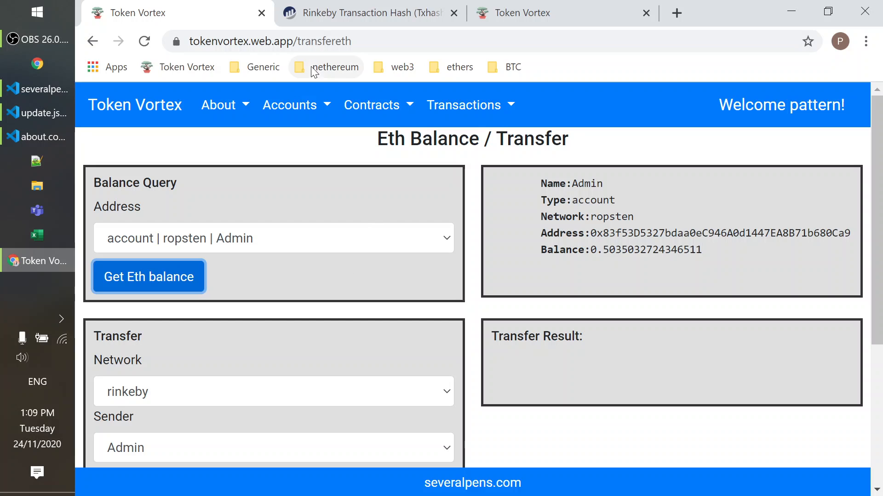
Open the Token Balance / Transfer page for contract tokens.
click(362, 109)
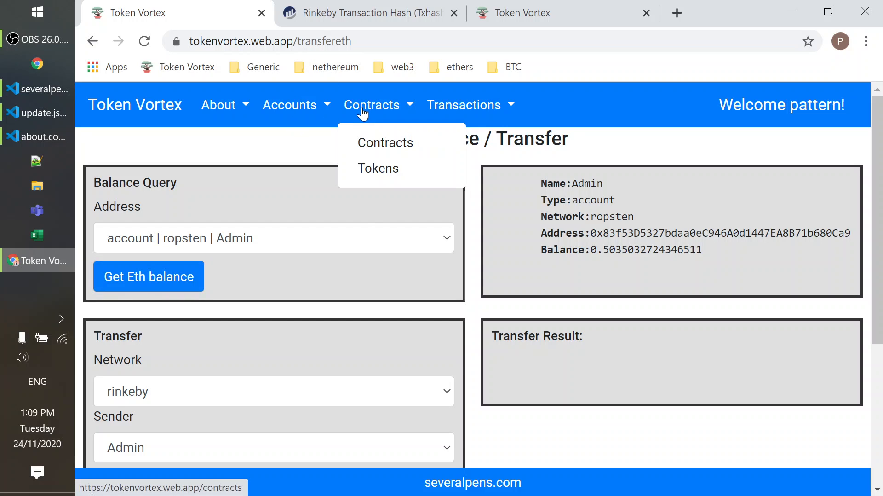
click(392, 171)
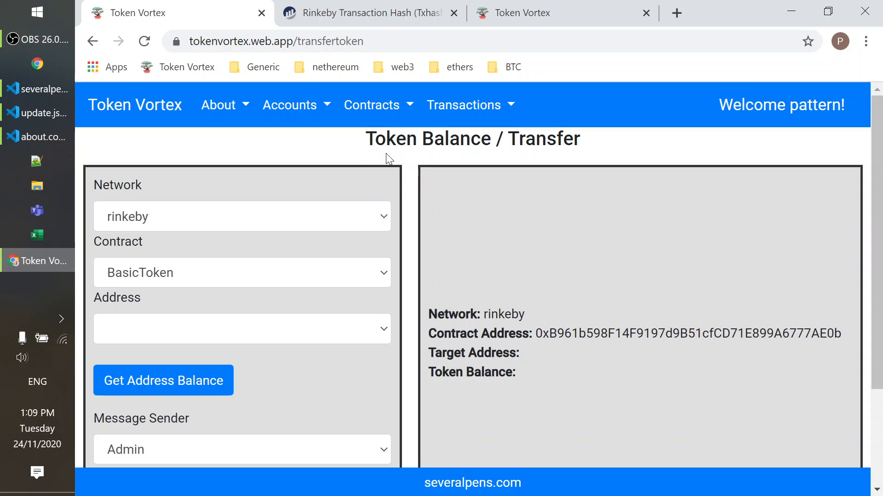
click(449, 109)
click(319, 137)
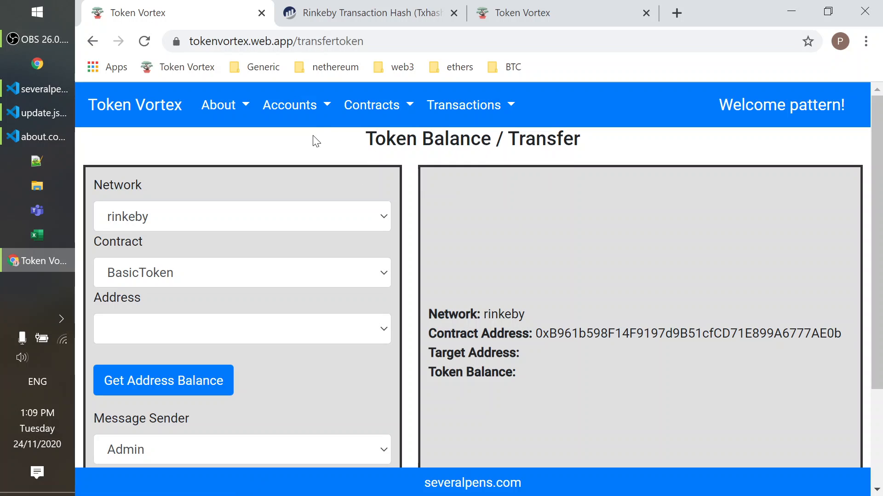